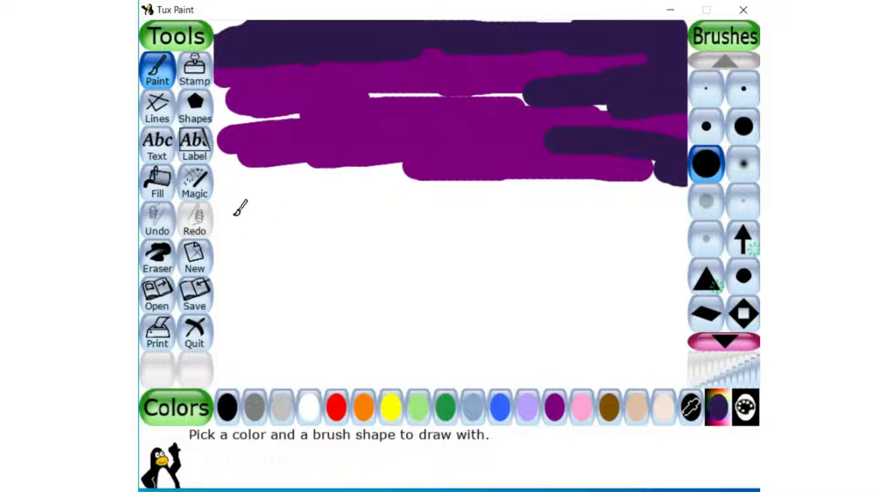
Step: Paint dark purple streaks at the canvas's left edge and centre, and a pink band beneath the purple area on the right half
mouse_move(237, 213)
left_mouse_down()
mouse_move(358, 202)
mouse_move(389, 189)
mouse_move(342, 175)
left_mouse_up()
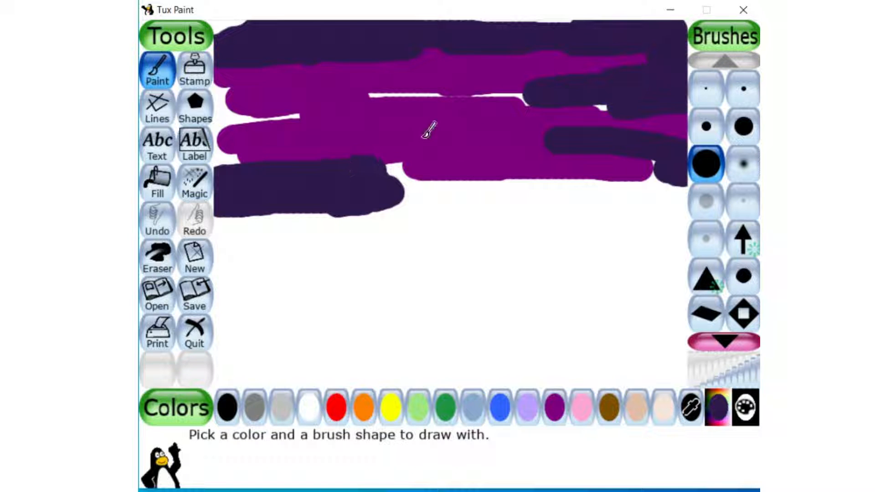
left_click_drag(423, 135, 509, 158)
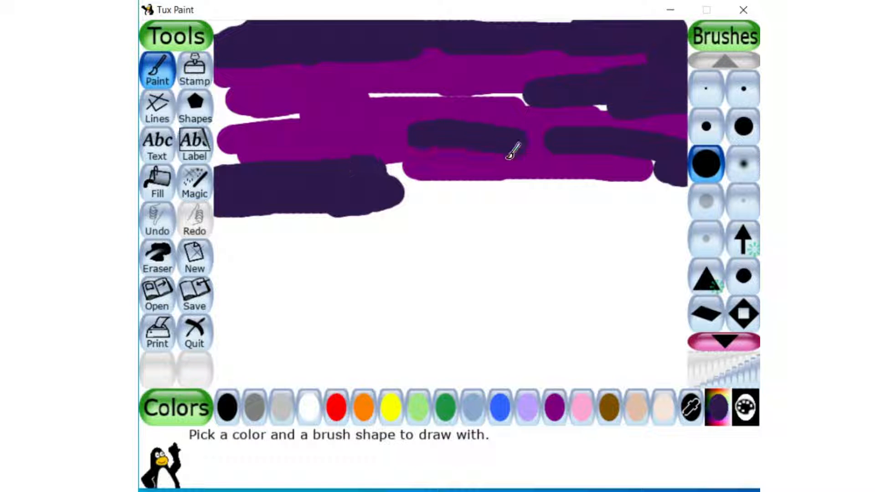
left_click(583, 408)
mouse_move(403, 183)
left_mouse_down()
mouse_move(559, 200)
mouse_move(604, 189)
mouse_move(654, 198)
mouse_move(631, 218)
mouse_move(423, 200)
mouse_move(478, 215)
left_mouse_up()
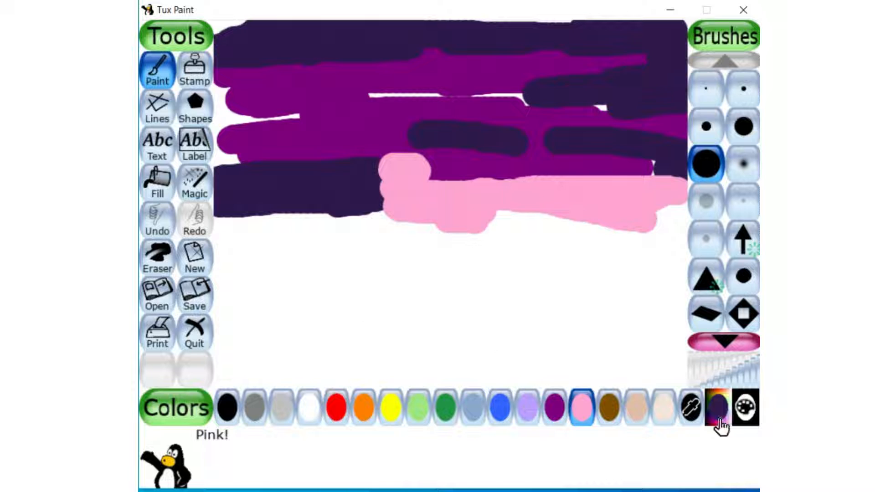
Step: Paint broad lavender bands across the middle of the canvas below the dark purple and pink areas
left_click(529, 410)
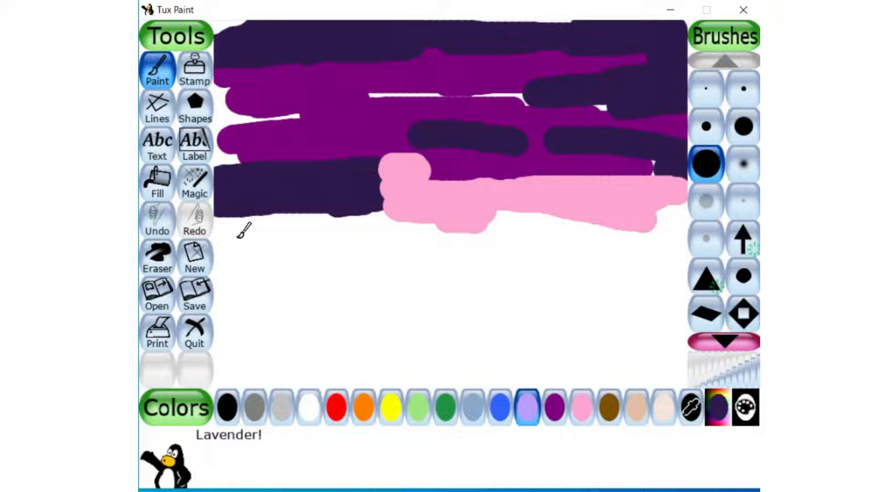
mouse_move(243, 230)
left_mouse_down()
mouse_move(434, 226)
mouse_move(332, 228)
mouse_move(423, 241)
mouse_move(494, 237)
mouse_move(493, 227)
mouse_move(514, 225)
mouse_move(668, 240)
mouse_move(673, 212)
mouse_move(649, 231)
left_mouse_up()
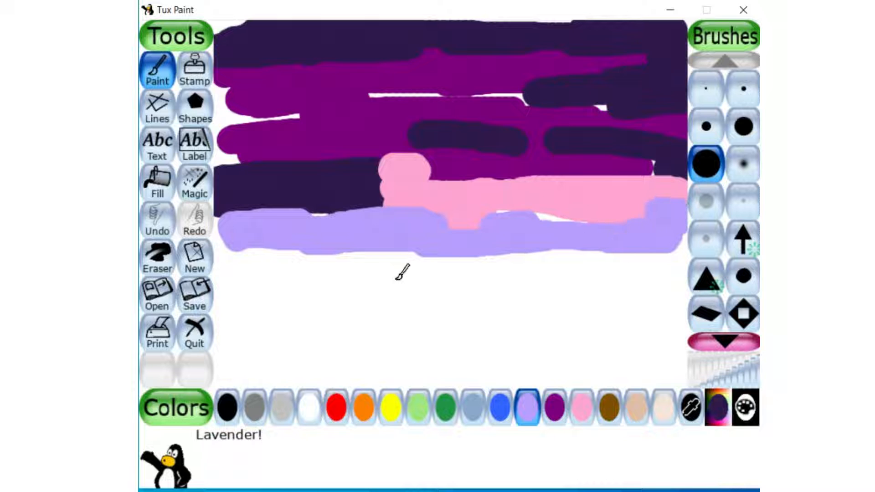
mouse_move(304, 267)
left_mouse_down()
mouse_move(289, 288)
mouse_move(378, 295)
mouse_move(654, 284)
left_mouse_up()
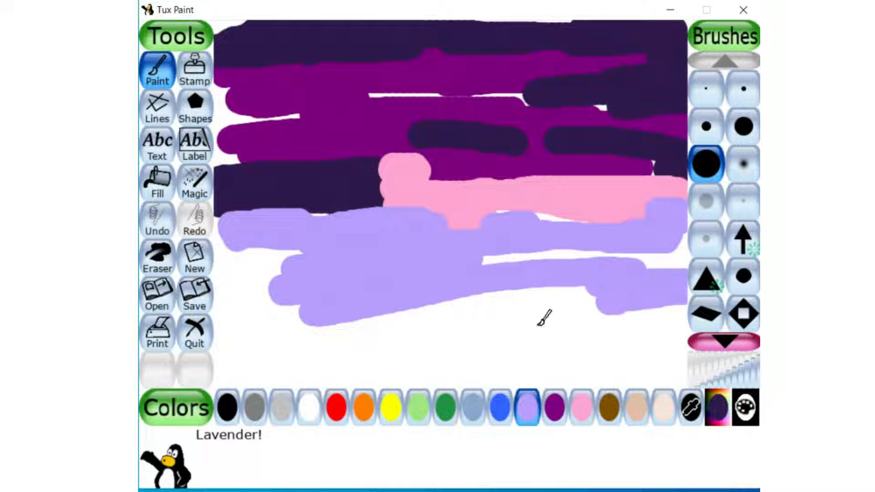
Step: Fill the lower part of the canvas with purple and pink bands, edging its lower left side and bottom in purple
left_click(555, 407)
mouse_move(379, 334)
left_mouse_down()
mouse_move(582, 302)
mouse_move(585, 288)
mouse_move(648, 255)
mouse_move(679, 260)
left_mouse_up()
left_click(582, 407)
mouse_move(445, 354)
left_mouse_down()
mouse_move(595, 361)
mouse_move(698, 325)
mouse_move(498, 359)
mouse_move(324, 355)
mouse_move(269, 333)
left_mouse_up()
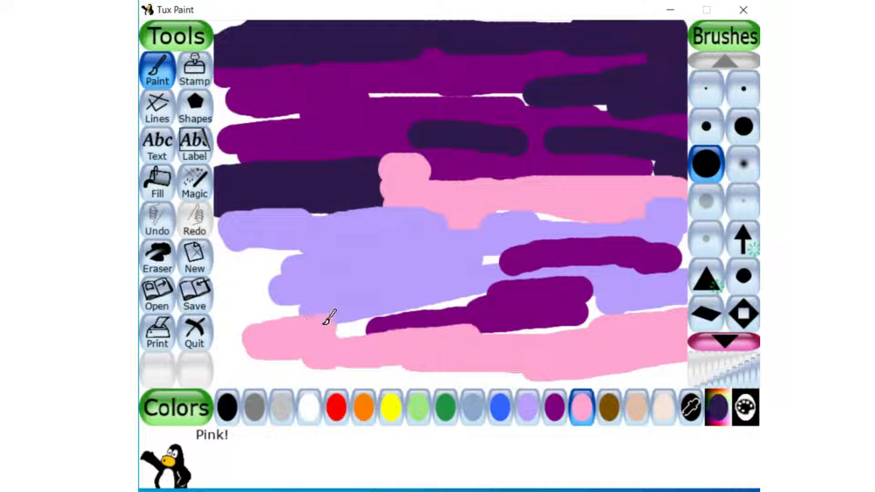
mouse_move(324, 322)
left_mouse_down()
mouse_move(266, 307)
mouse_move(254, 283)
mouse_move(289, 251)
mouse_move(250, 239)
mouse_move(228, 378)
mouse_move(310, 368)
mouse_move(684, 378)
mouse_move(539, 368)
mouse_move(412, 385)
left_mouse_up()
left_click(552, 411)
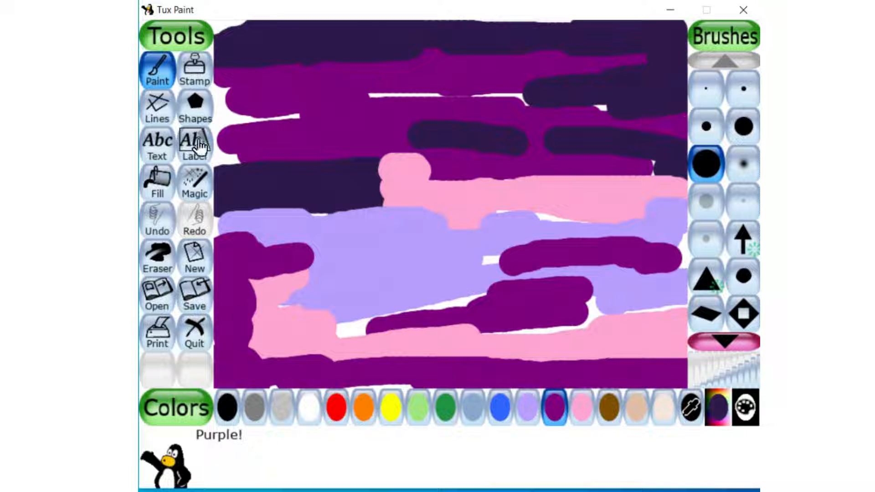
Step: Distort the painted picture horizontally with the Waves magic effect
left_click(205, 186)
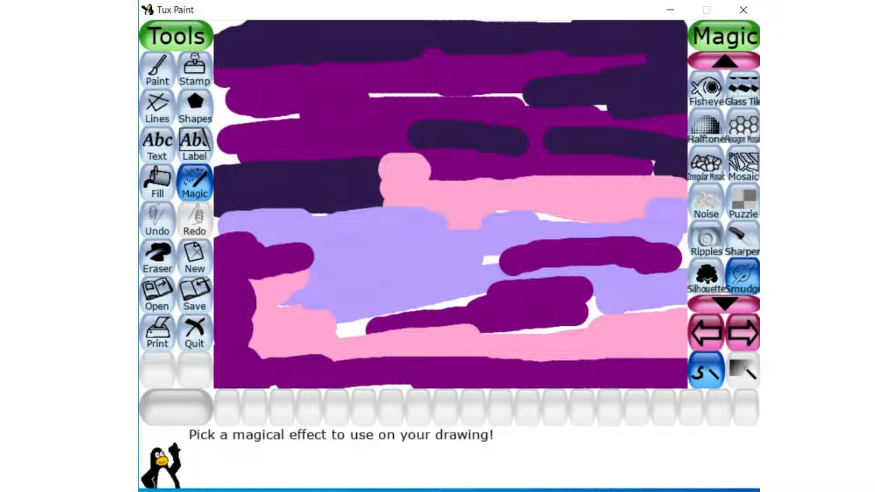
left_click(740, 335)
left_click(745, 332)
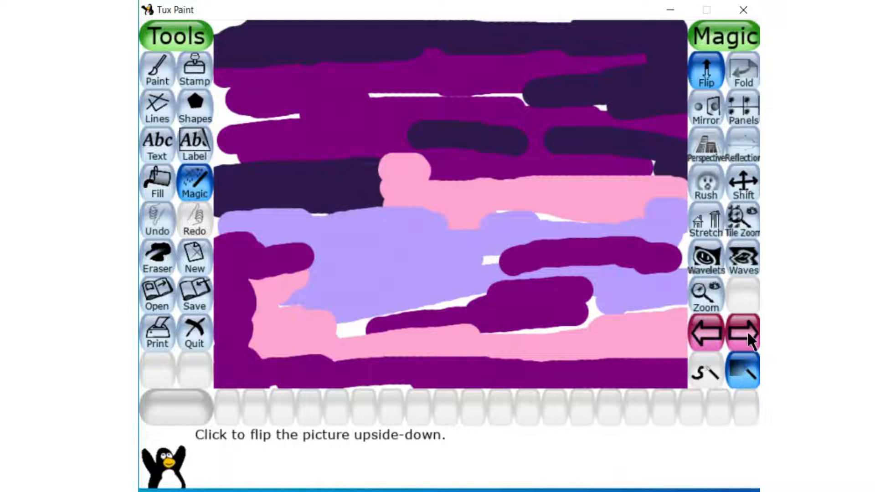
left_click(746, 265)
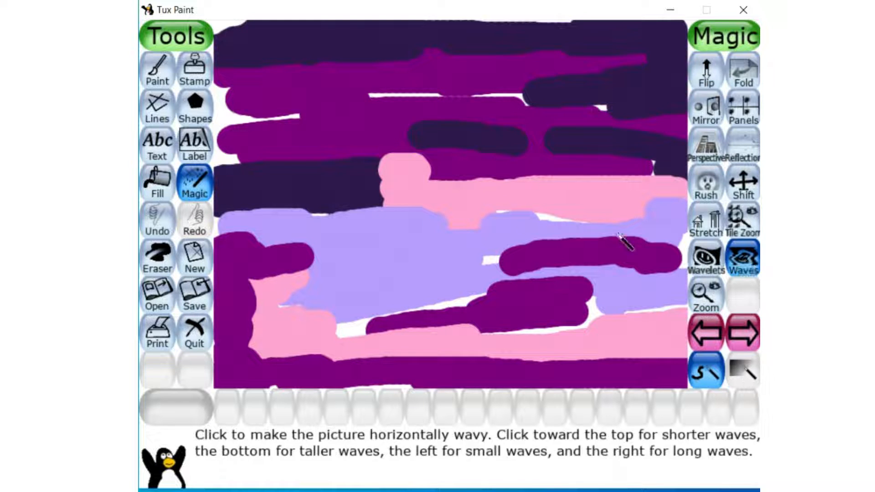
left_click(546, 219)
Step: Distort the picture vertically with the Wavelets magic effect, applying it repeatedly near the right-centre of the canvas
left_click(713, 261)
left_click(656, 251)
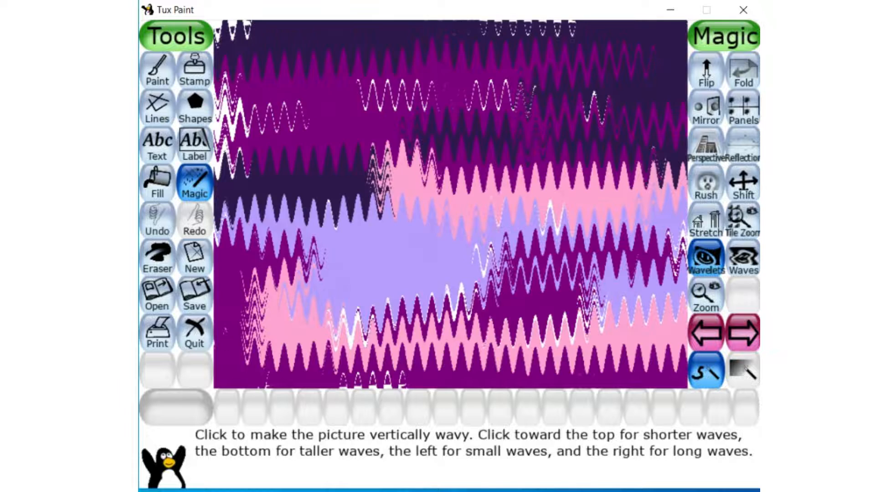
left_click(609, 253)
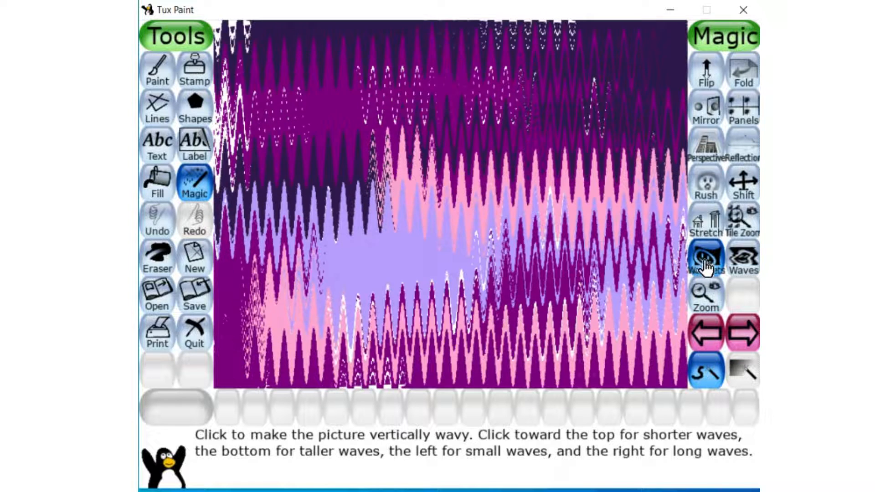
left_click(601, 258)
Step: Alternate the Waves and Wavelets effects over the picture, ending with Waves, until the colour bands break up into fine grain
left_click(744, 258)
left_click(592, 255)
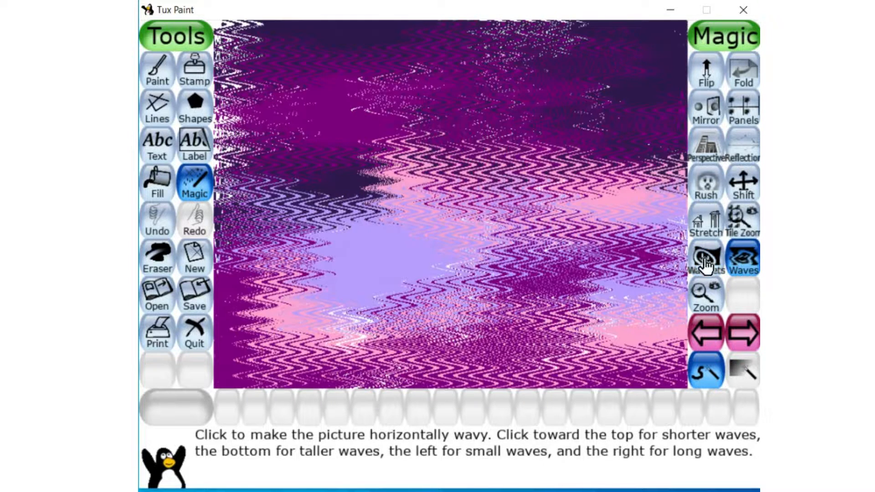
left_click(706, 258)
left_click(614, 258)
left_click(740, 264)
left_click(623, 258)
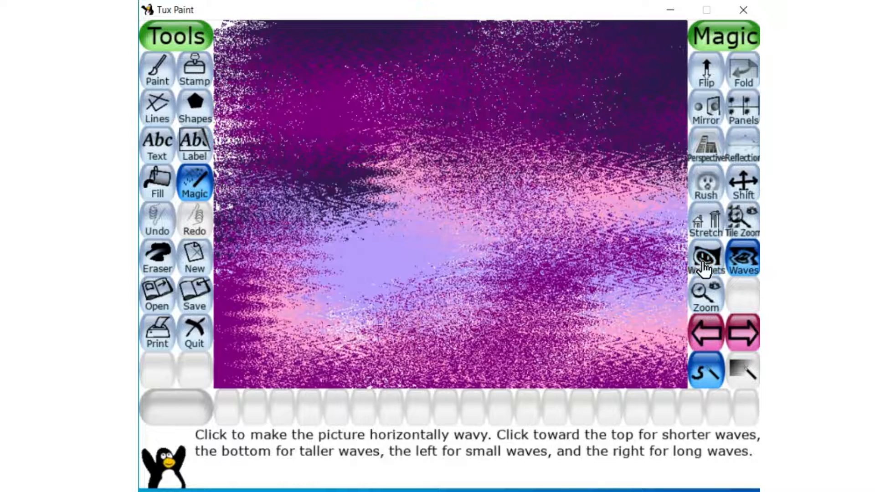
left_click(704, 267)
left_click(592, 264)
left_click(741, 262)
left_click(581, 264)
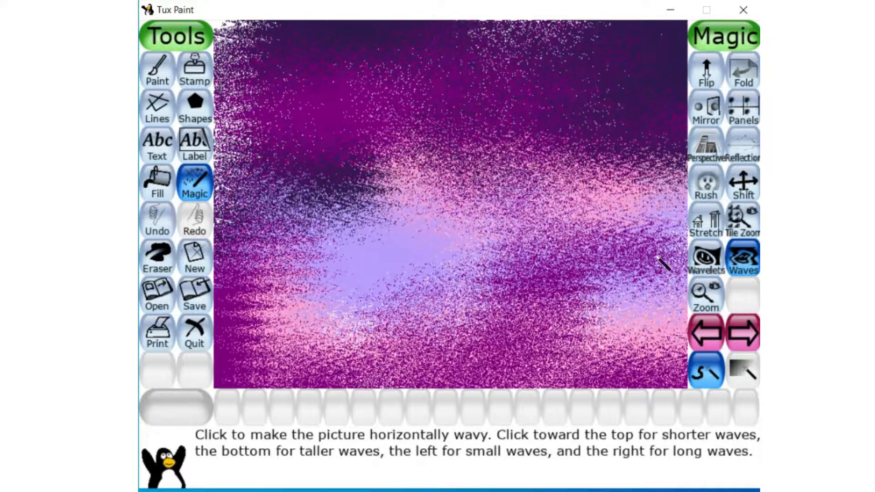
left_click(697, 267)
left_click(600, 266)
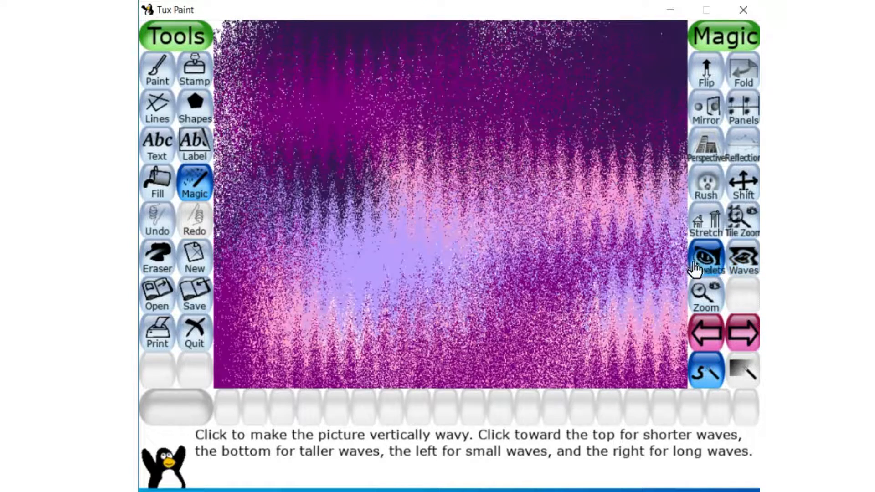
left_click(741, 264)
left_click(565, 264)
left_click(716, 258)
left_click(666, 255)
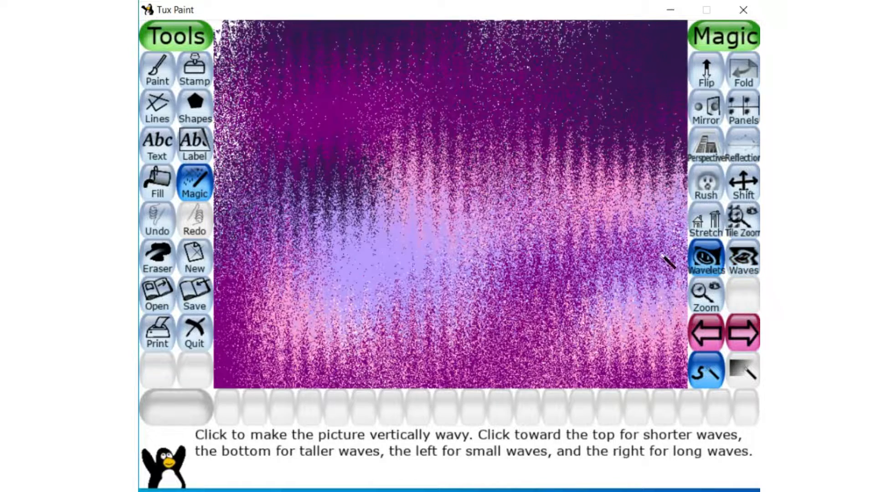
left_click(743, 262)
left_click(593, 254)
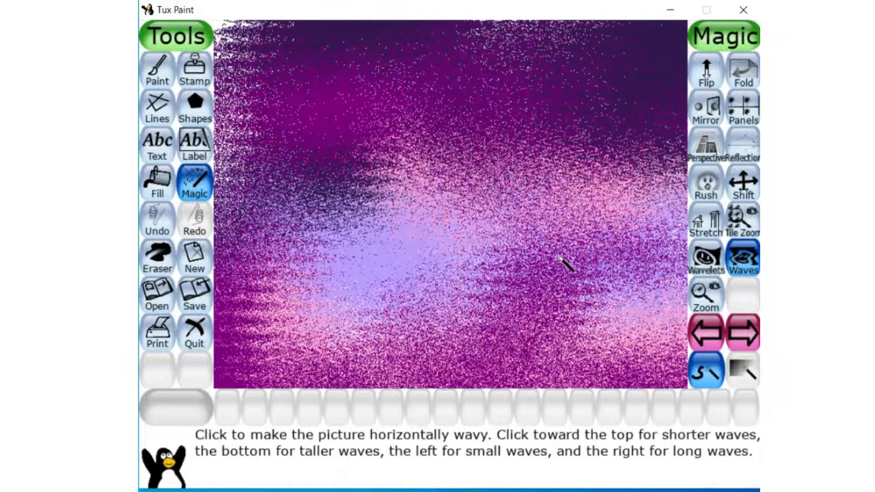
left_click(705, 264)
left_click(615, 259)
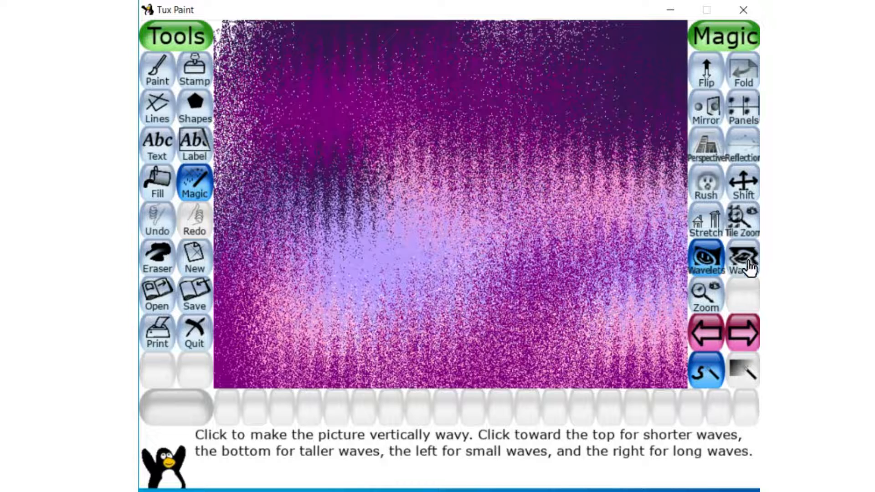
left_click(747, 267)
left_click(583, 273)
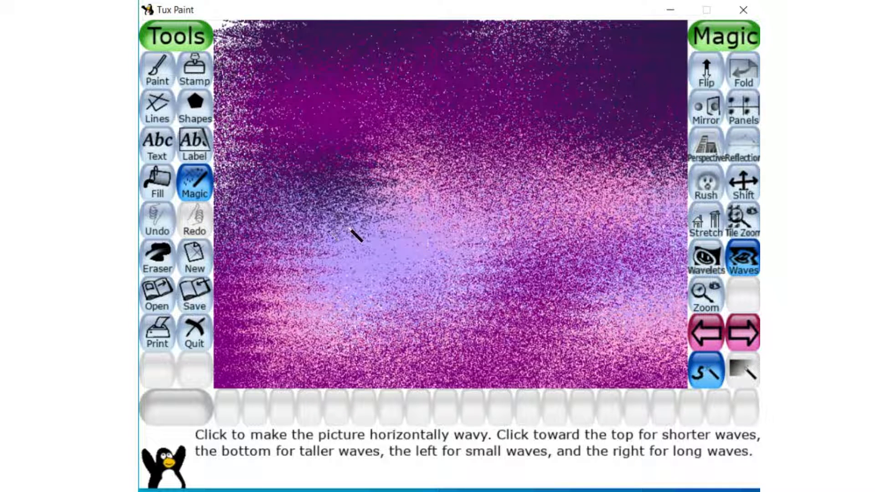
Step: Smudge the grainy upper half of the picture with horizontal strokes to blend it into soft streaks
left_click(704, 345)
left_click(709, 335)
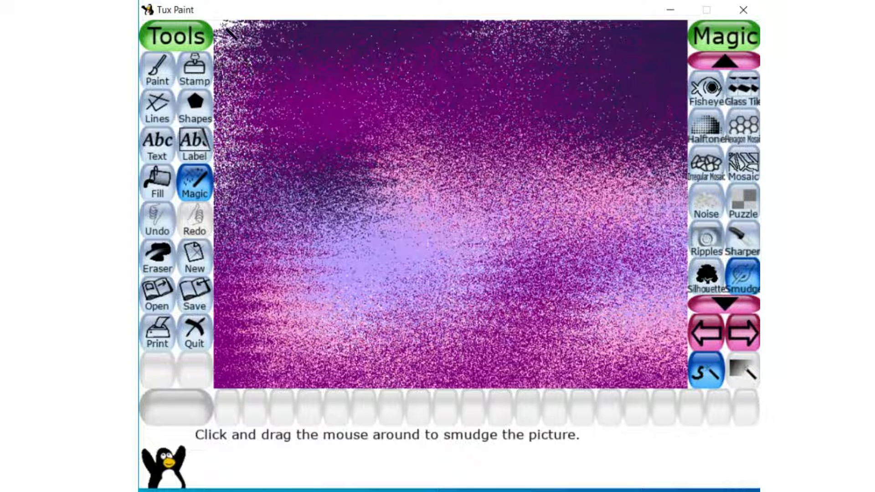
mouse_move(227, 30)
left_mouse_down()
mouse_move(356, 40)
mouse_move(256, 40)
mouse_move(402, 31)
mouse_move(273, 28)
mouse_move(395, 25)
mouse_move(660, 37)
mouse_move(578, 26)
mouse_move(477, 30)
mouse_move(649, 41)
mouse_move(417, 64)
mouse_move(630, 70)
mouse_move(546, 78)
mouse_move(655, 90)
mouse_move(619, 72)
mouse_move(344, 67)
mouse_move(433, 57)
mouse_move(405, 42)
mouse_move(447, 24)
mouse_move(416, 29)
mouse_move(397, 46)
mouse_move(237, 48)
mouse_move(286, 78)
mouse_move(232, 95)
mouse_move(440, 91)
mouse_move(457, 82)
mouse_move(466, 93)
mouse_move(513, 97)
mouse_move(606, 96)
mouse_move(623, 100)
mouse_move(256, 112)
mouse_move(263, 100)
mouse_move(236, 113)
mouse_move(618, 113)
mouse_move(509, 129)
mouse_move(381, 131)
mouse_move(633, 138)
mouse_move(693, 155)
mouse_move(408, 151)
mouse_move(479, 141)
left_mouse_up()
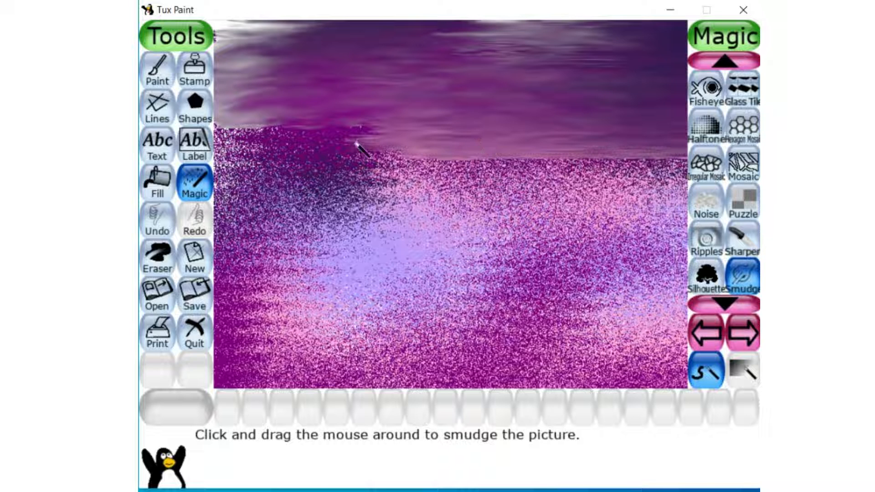
mouse_move(356, 143)
left_mouse_down()
mouse_move(282, 144)
mouse_move(430, 149)
mouse_move(368, 136)
mouse_move(295, 137)
left_mouse_up()
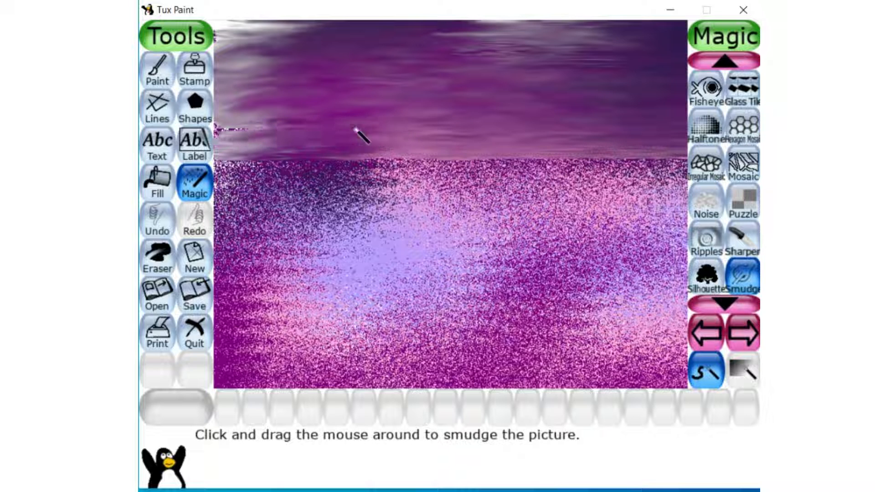
mouse_move(356, 129)
left_mouse_down()
mouse_move(250, 137)
mouse_move(450, 137)
mouse_move(612, 160)
mouse_move(412, 170)
mouse_move(549, 190)
mouse_move(608, 168)
mouse_move(694, 192)
mouse_move(367, 189)
mouse_move(477, 182)
mouse_move(316, 173)
left_mouse_up()
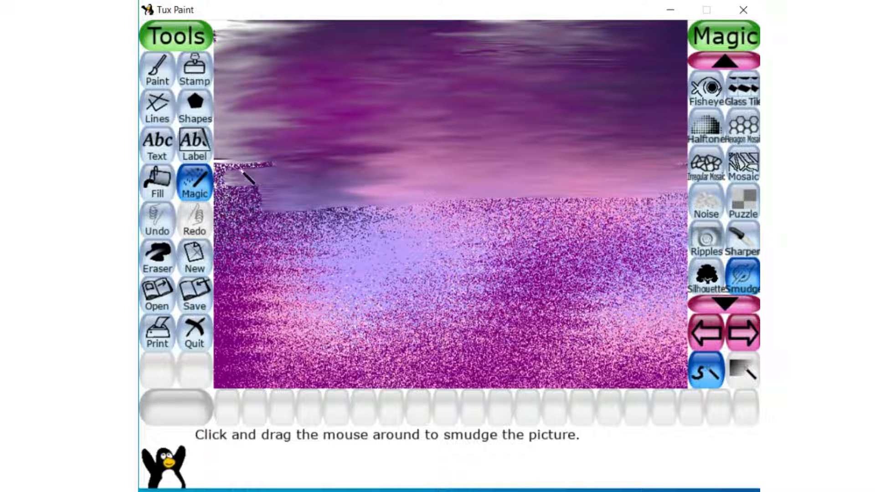
Step: Continue smudging horizontally down through the middle and lower areas of the picture, blending the lavender, pink and purple grain
mouse_move(241, 170)
left_mouse_down()
mouse_move(291, 170)
mouse_move(223, 166)
mouse_move(264, 176)
mouse_move(205, 199)
mouse_move(217, 187)
mouse_move(292, 197)
mouse_move(198, 206)
mouse_move(207, 216)
mouse_move(478, 216)
mouse_move(511, 210)
mouse_move(494, 205)
mouse_move(690, 168)
left_mouse_up()
mouse_move(668, 208)
left_mouse_down()
mouse_move(567, 227)
mouse_move(369, 242)
mouse_move(620, 224)
left_mouse_up()
mouse_move(458, 230)
left_mouse_down()
mouse_move(293, 231)
mouse_move(352, 236)
mouse_move(237, 229)
mouse_move(244, 246)
mouse_move(418, 239)
left_mouse_up()
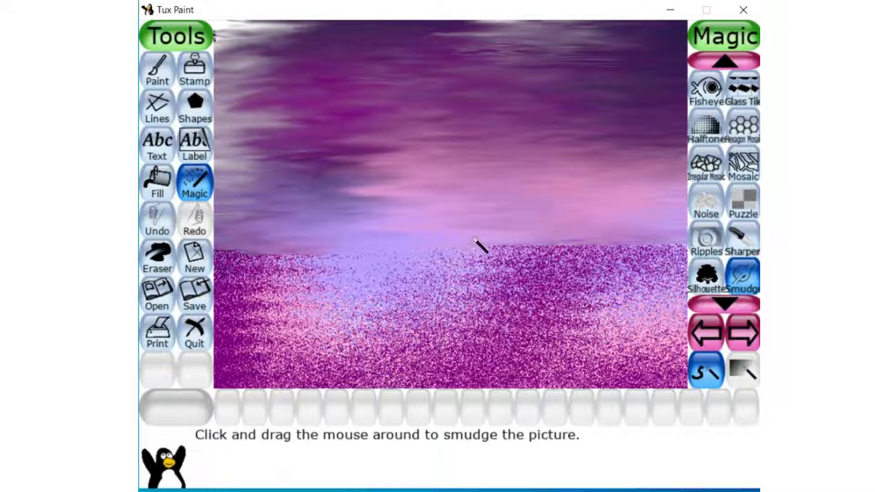
mouse_move(474, 240)
left_mouse_down()
mouse_move(624, 263)
mouse_move(360, 276)
mouse_move(639, 268)
mouse_move(487, 269)
mouse_move(674, 259)
mouse_move(451, 250)
mouse_move(257, 264)
mouse_move(391, 259)
mouse_move(210, 256)
mouse_move(214, 266)
mouse_move(265, 273)
mouse_move(220, 286)
mouse_move(421, 289)
mouse_move(324, 299)
mouse_move(661, 290)
mouse_move(598, 287)
mouse_move(542, 291)
mouse_move(678, 296)
mouse_move(563, 279)
mouse_move(431, 278)
mouse_move(677, 299)
mouse_move(575, 309)
mouse_move(640, 317)
mouse_move(362, 328)
mouse_move(613, 312)
mouse_move(245, 326)
mouse_move(579, 312)
mouse_move(234, 323)
mouse_move(238, 295)
mouse_move(336, 328)
mouse_move(221, 341)
mouse_move(363, 346)
mouse_move(305, 351)
mouse_move(428, 359)
left_mouse_up()
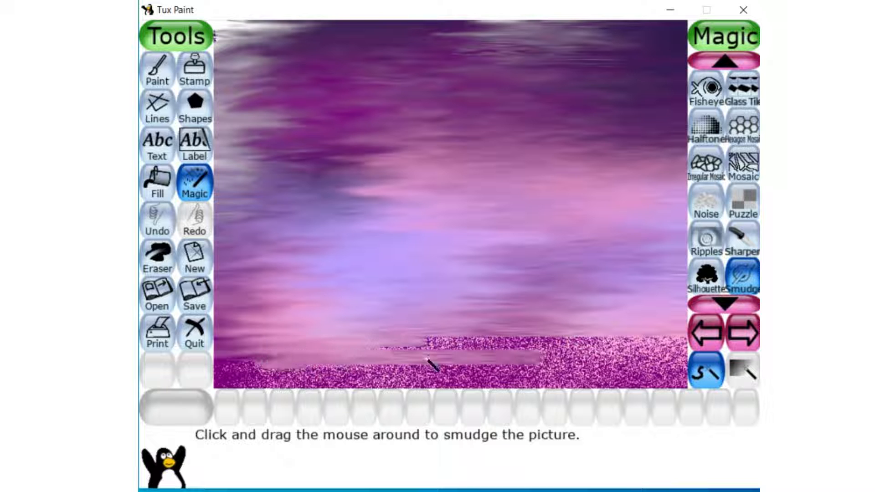
Step: Smudge the remaining grain along the bottom edge and blend the central lavender area, declining to quit the program
left_click(195, 335)
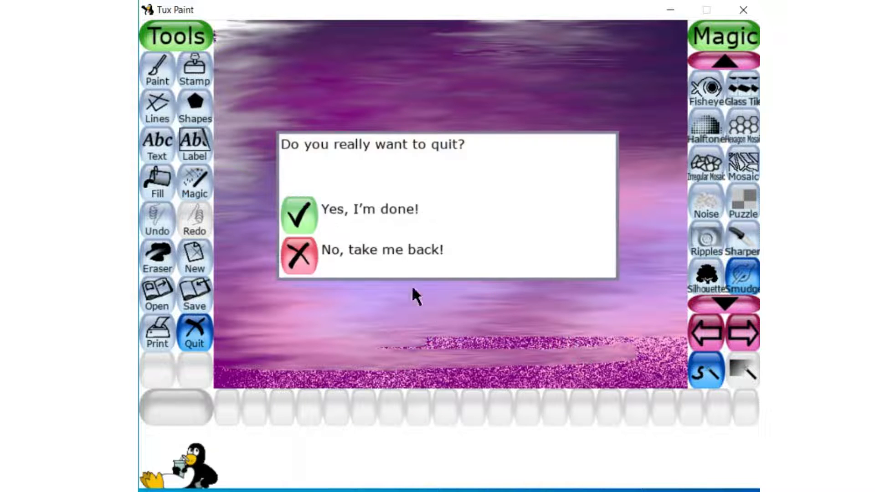
left_click(298, 255)
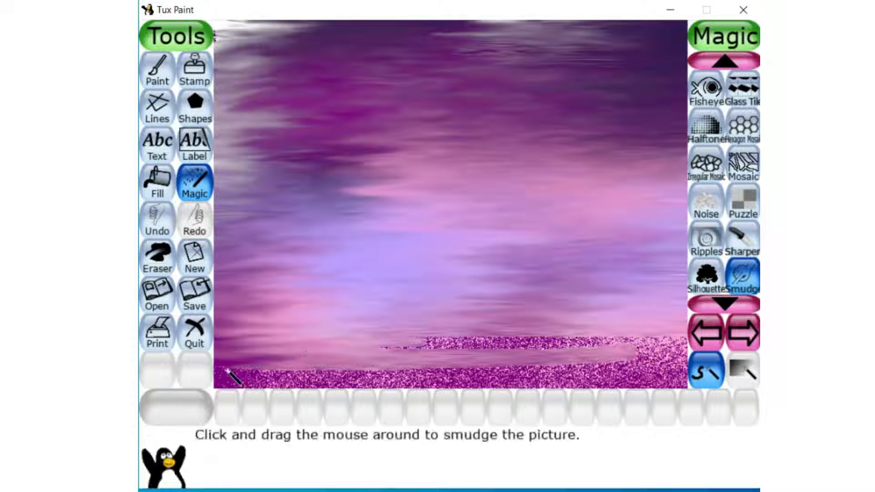
mouse_move(227, 370)
left_mouse_down()
mouse_move(263, 378)
mouse_move(253, 360)
mouse_move(227, 377)
mouse_move(358, 379)
mouse_move(241, 369)
mouse_move(368, 351)
mouse_move(505, 357)
mouse_move(631, 344)
mouse_move(673, 358)
mouse_move(625, 385)
mouse_move(726, 393)
left_mouse_up()
key("ctrl+s")
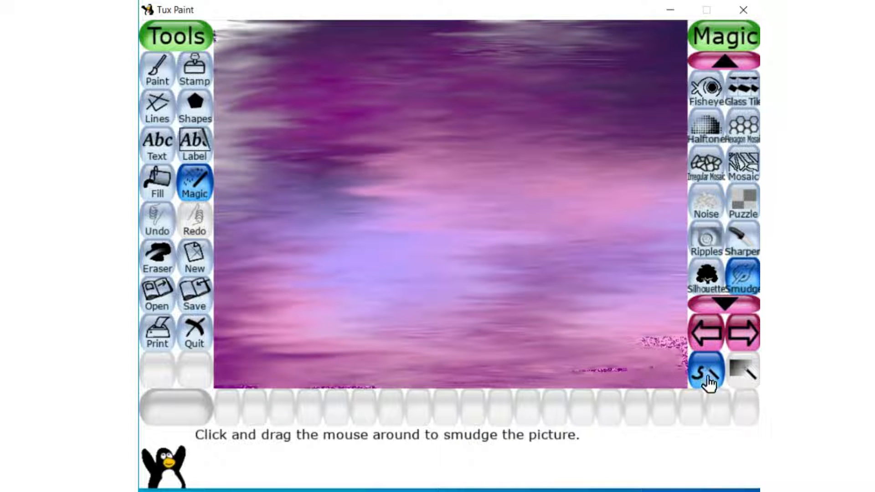
left_click_drag(519, 378, 568, 352)
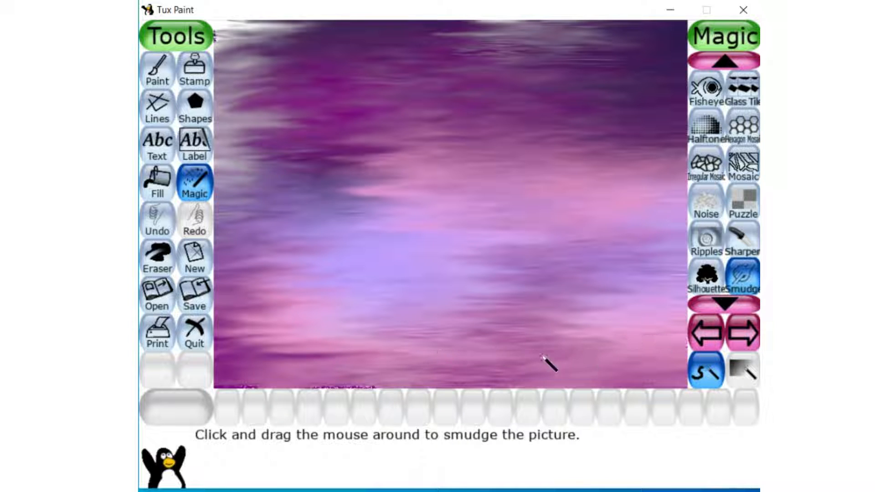
mouse_move(321, 372)
left_mouse_down()
mouse_move(456, 382)
mouse_move(308, 389)
mouse_move(385, 388)
left_mouse_up()
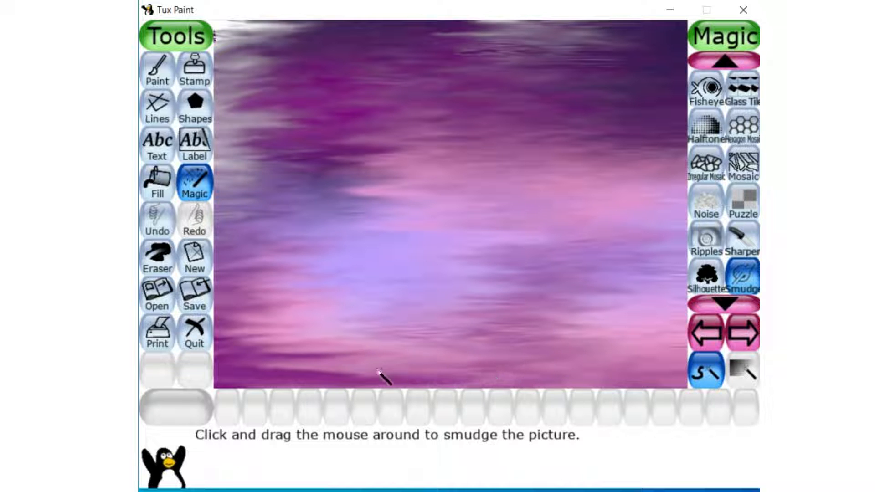
key("Escape")
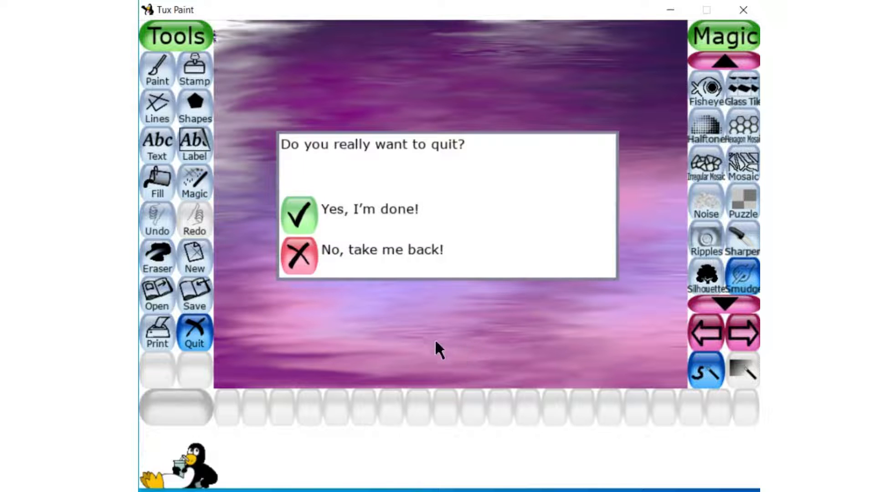
left_click(296, 258)
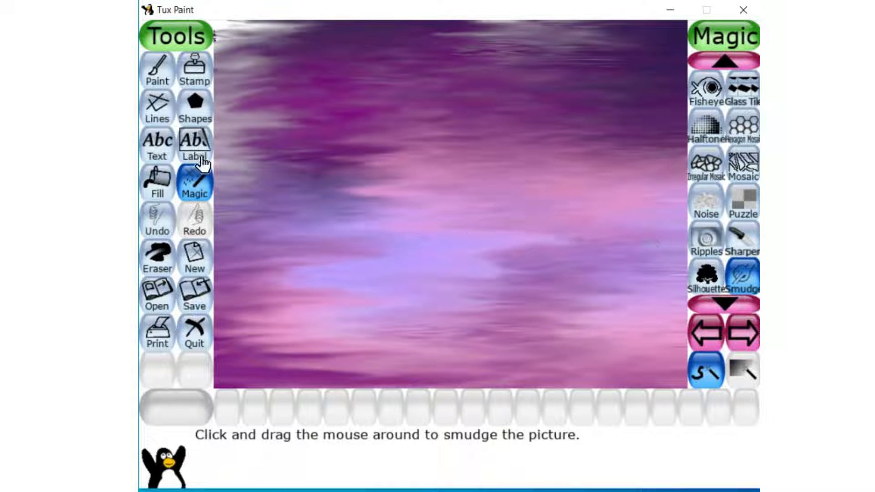
Step: Paint a black horizon line across the middle of the picture with a small round brush, sloping down to the right edge of the canvas
left_click(156, 77)
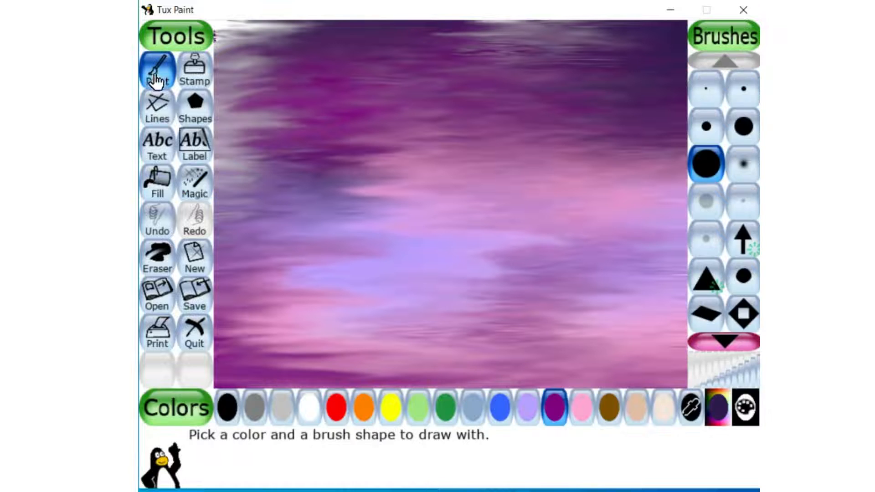
left_click(231, 408)
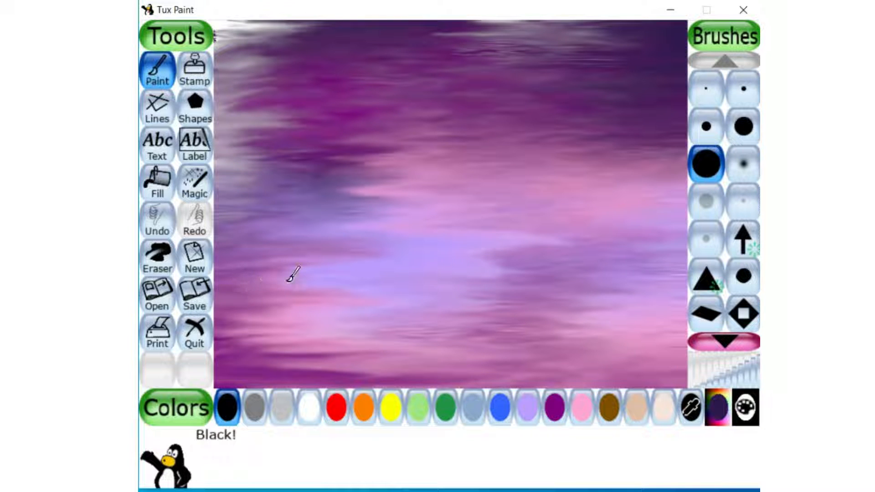
left_click(738, 130)
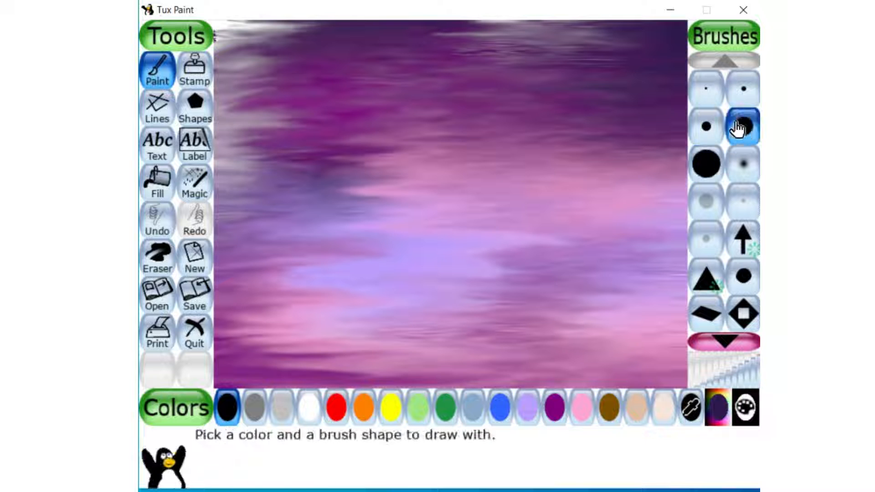
left_click(696, 135)
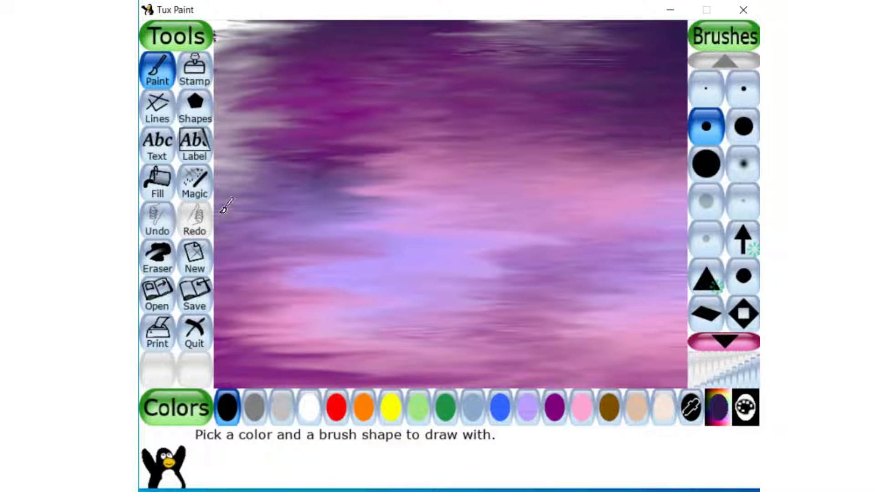
left_click_drag(220, 210, 350, 212)
left_click_drag(372, 211, 586, 221)
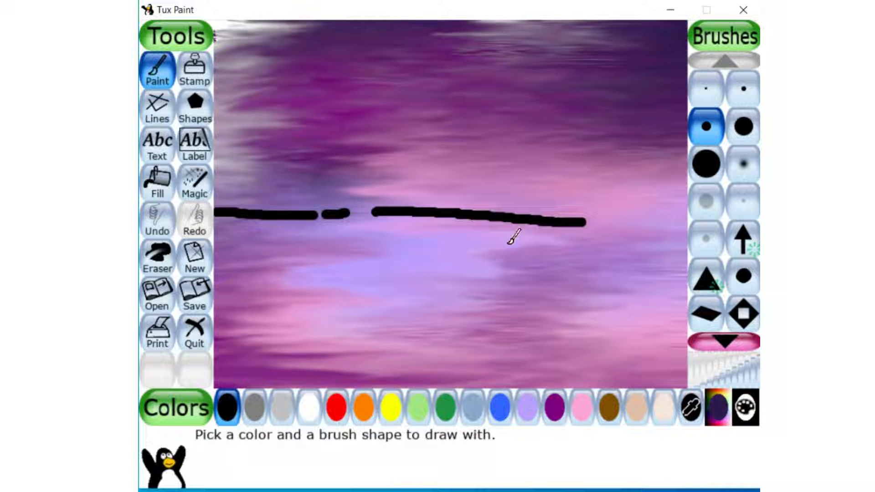
left_click_drag(607, 231, 688, 286)
Step: Paint a solid black rocky headland below the horizon's sloping end, and close the gap in the horizon line
mouse_move(640, 251)
left_mouse_down()
mouse_move(551, 273)
mouse_move(560, 279)
mouse_move(553, 285)
mouse_move(611, 314)
mouse_move(620, 330)
mouse_move(686, 343)
mouse_move(678, 338)
mouse_move(687, 329)
mouse_move(669, 337)
mouse_move(605, 281)
mouse_move(642, 269)
mouse_move(621, 262)
mouse_move(668, 275)
mouse_move(660, 272)
mouse_move(657, 286)
mouse_move(672, 289)
mouse_move(645, 306)
left_mouse_up()
scroll(685, 327, "down", 1)
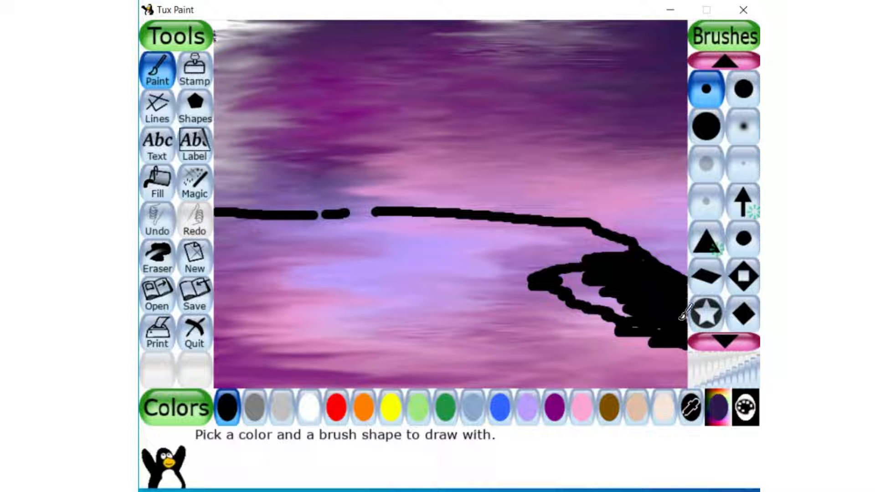
mouse_move(634, 314)
left_mouse_down()
mouse_move(582, 289)
mouse_move(590, 281)
mouse_move(554, 278)
mouse_move(607, 272)
mouse_move(578, 296)
left_mouse_up()
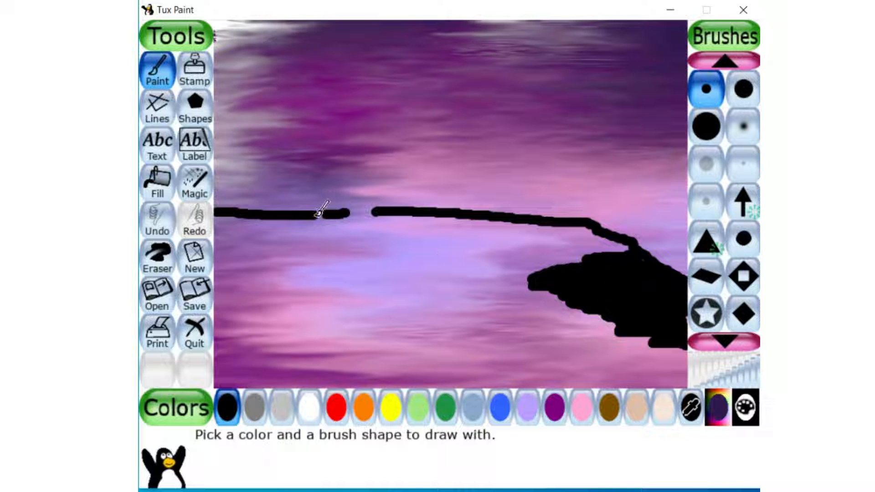
left_click_drag(321, 210, 391, 211)
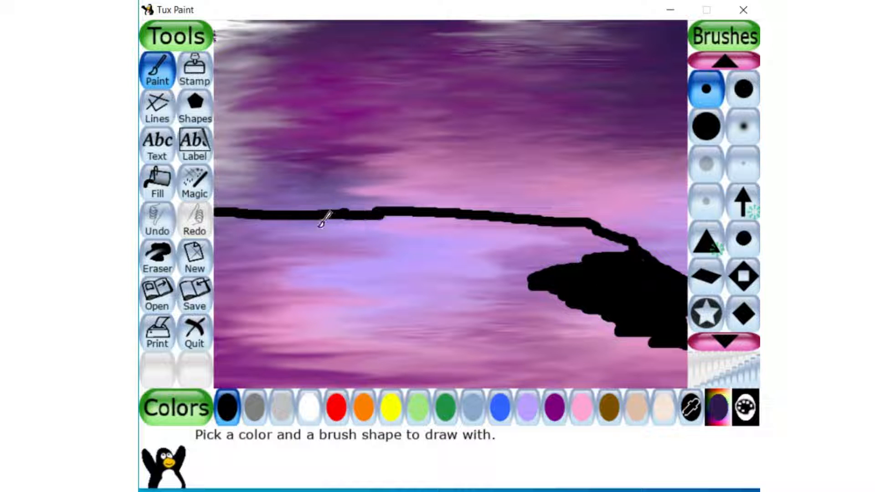
Step: Smudge along the black horizon line and its slope to soften it into the sky and water
left_click(206, 188)
mouse_move(218, 213)
left_mouse_down()
mouse_move(275, 219)
mouse_move(252, 221)
mouse_move(445, 209)
mouse_move(513, 217)
mouse_move(497, 212)
mouse_move(461, 213)
mouse_move(544, 219)
mouse_move(518, 216)
mouse_move(549, 221)
mouse_move(527, 227)
mouse_move(640, 253)
mouse_move(617, 240)
left_mouse_up()
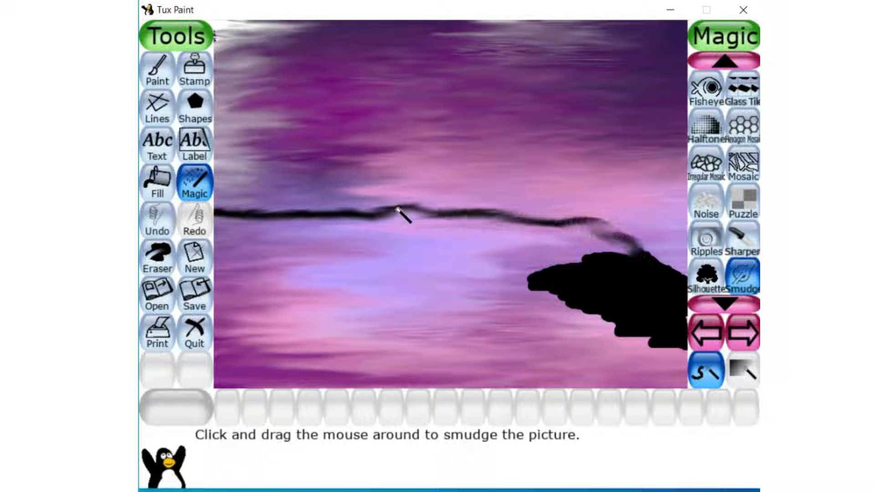
mouse_move(223, 215)
left_mouse_down()
mouse_move(417, 207)
mouse_move(383, 215)
mouse_move(518, 215)
mouse_move(498, 216)
mouse_move(603, 233)
left_mouse_up()
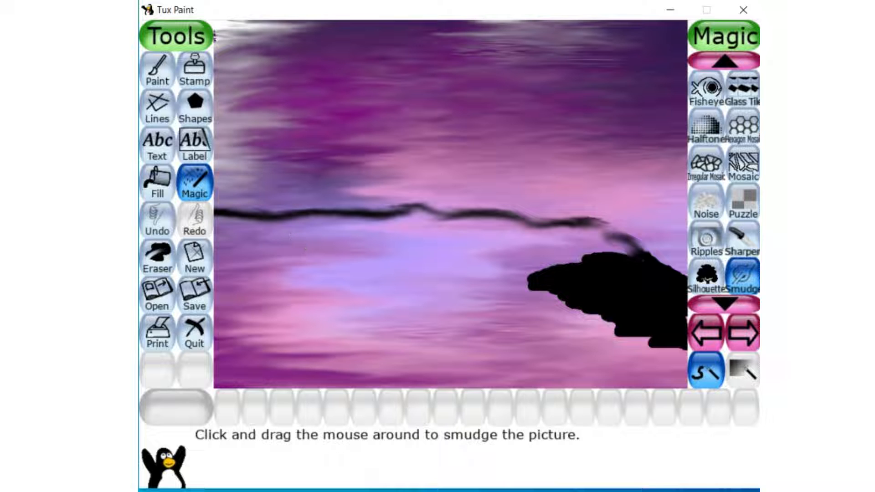
mouse_move(220, 218)
left_mouse_down()
mouse_move(342, 222)
mouse_move(324, 224)
mouse_move(356, 214)
left_mouse_up()
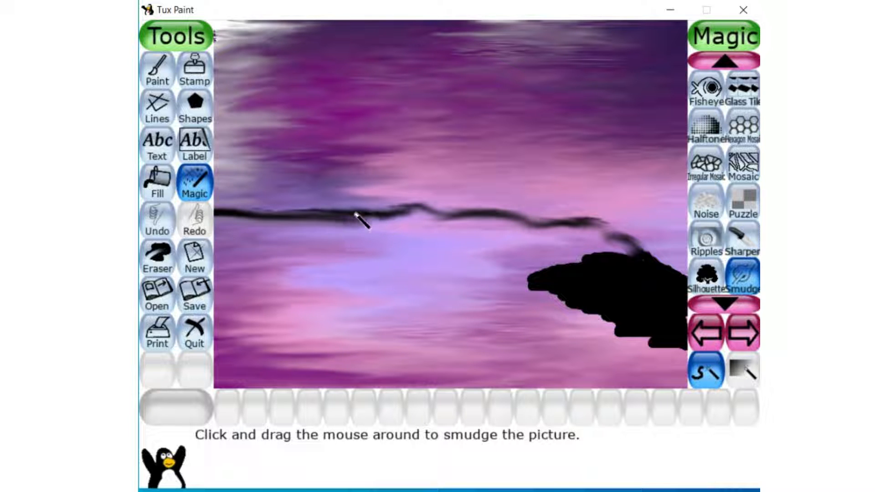
mouse_move(219, 214)
left_mouse_down()
mouse_move(428, 211)
mouse_move(235, 227)
mouse_move(412, 233)
mouse_move(235, 238)
mouse_move(415, 226)
mouse_move(372, 221)
mouse_move(400, 238)
mouse_move(353, 225)
mouse_move(403, 224)
mouse_move(258, 239)
mouse_move(331, 229)
left_mouse_up()
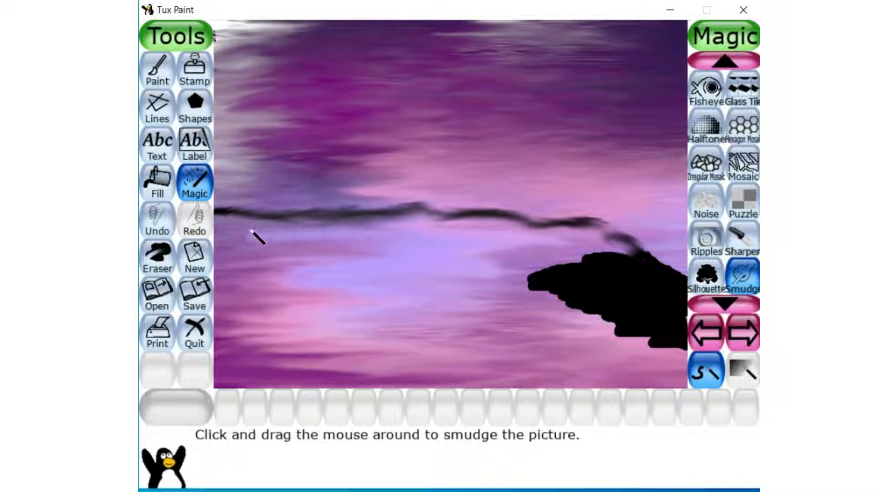
mouse_move(251, 230)
left_mouse_down()
mouse_move(335, 233)
mouse_move(254, 238)
mouse_move(316, 239)
mouse_move(258, 245)
mouse_move(428, 241)
mouse_move(521, 252)
mouse_move(461, 251)
mouse_move(419, 219)
mouse_move(499, 218)
mouse_move(498, 225)
mouse_move(611, 233)
mouse_move(642, 259)
mouse_move(617, 237)
mouse_move(625, 254)
left_mouse_up()
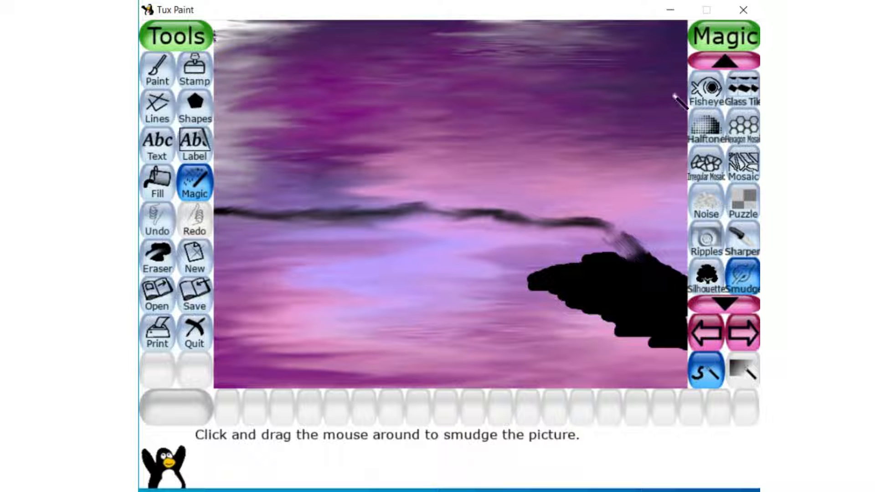
Step: Apply the Chalk effect across the sky above the horizon to give the clouds a rough texture
left_click(725, 59)
left_click(725, 60)
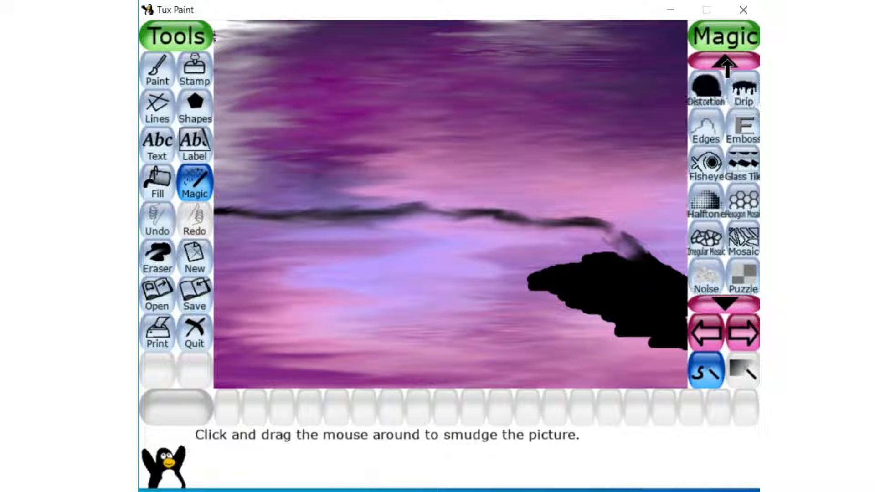
left_click(725, 60)
left_click(724, 60)
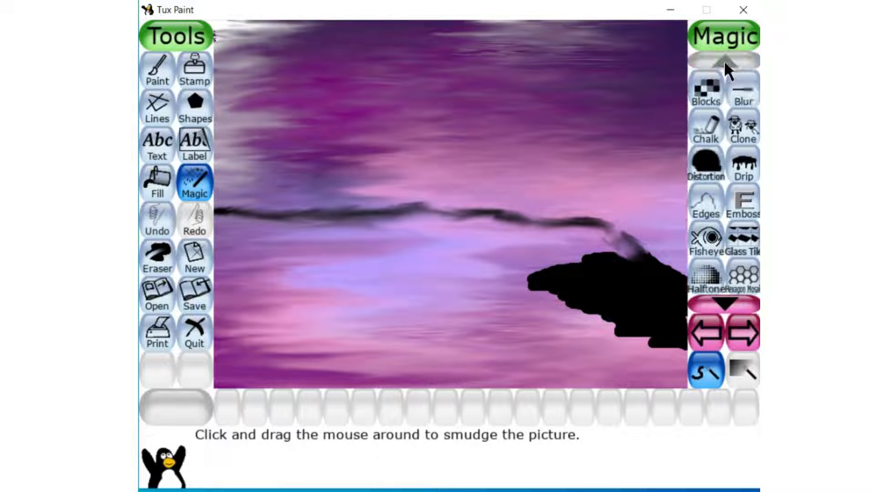
left_click(744, 89)
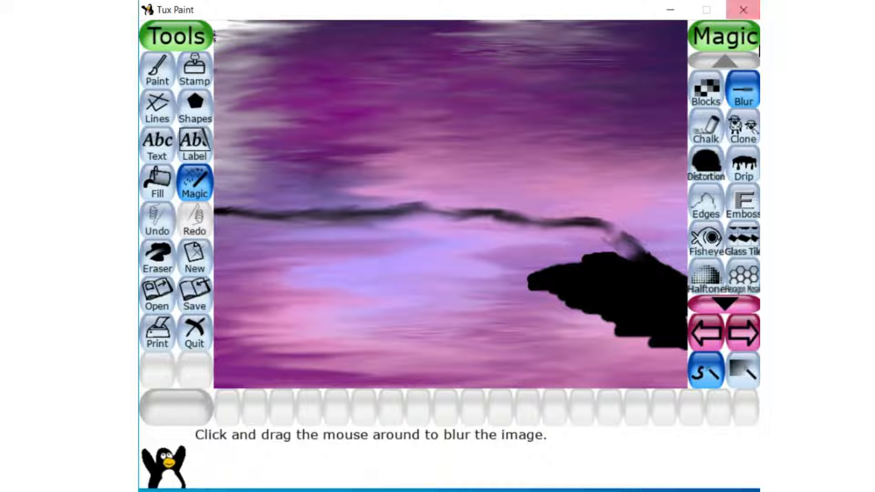
left_click(706, 132)
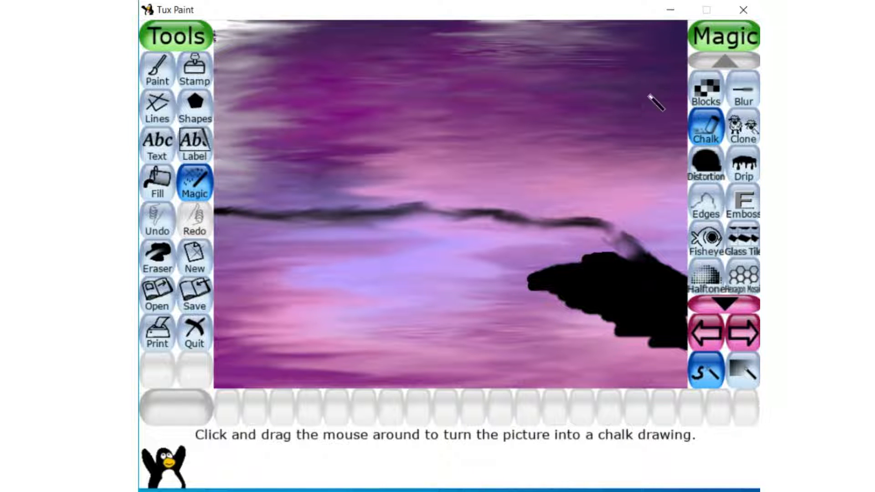
mouse_move(467, 30)
left_mouse_down()
mouse_move(468, 48)
mouse_move(521, 29)
mouse_move(492, 34)
mouse_move(543, 45)
mouse_move(587, 42)
mouse_move(561, 39)
mouse_move(592, 27)
mouse_move(617, 69)
mouse_move(642, 49)
mouse_move(616, 44)
mouse_move(422, 80)
mouse_move(370, 69)
mouse_move(391, 52)
mouse_move(393, 34)
mouse_move(288, 47)
mouse_move(221, 32)
mouse_move(244, 24)
mouse_move(227, 73)
mouse_move(257, 105)
mouse_move(243, 88)
mouse_move(277, 60)
mouse_move(238, 97)
mouse_move(268, 124)
mouse_move(284, 126)
mouse_move(243, 123)
mouse_move(290, 102)
mouse_move(216, 109)
mouse_move(272, 71)
mouse_move(352, 46)
mouse_move(302, 71)
left_mouse_up()
mouse_move(268, 145)
left_mouse_down()
mouse_move(294, 159)
mouse_move(453, 116)
mouse_move(400, 134)
mouse_move(419, 157)
left_mouse_up()
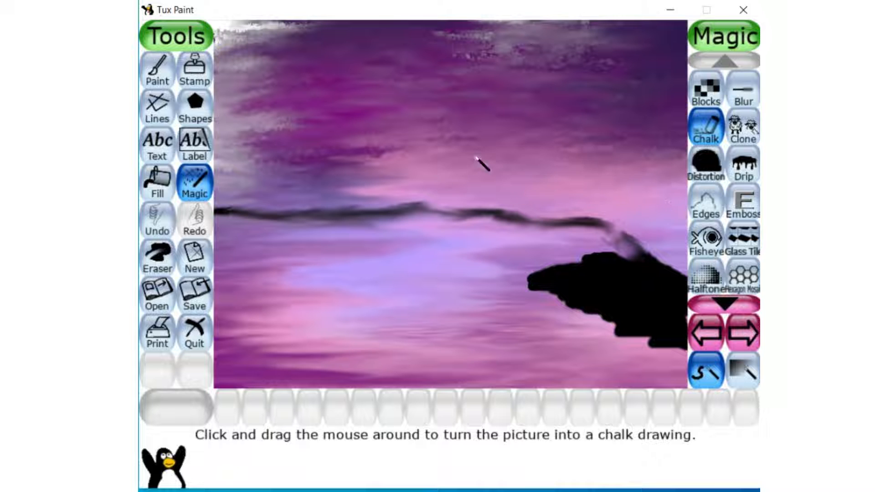
mouse_move(454, 165)
left_mouse_down()
mouse_move(400, 169)
mouse_move(465, 185)
left_mouse_up()
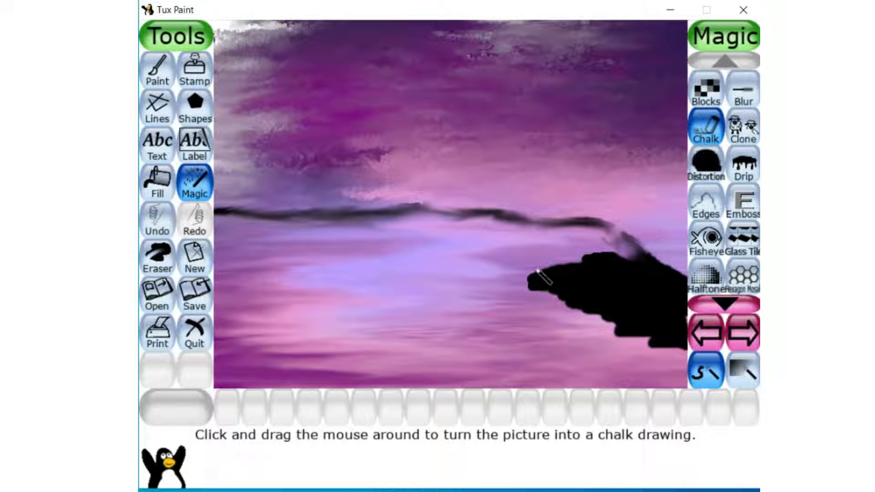
Step: Smudge the tip and lower edge of the black headland to blend its outline into the water
scroll(725, 303, "down", 5)
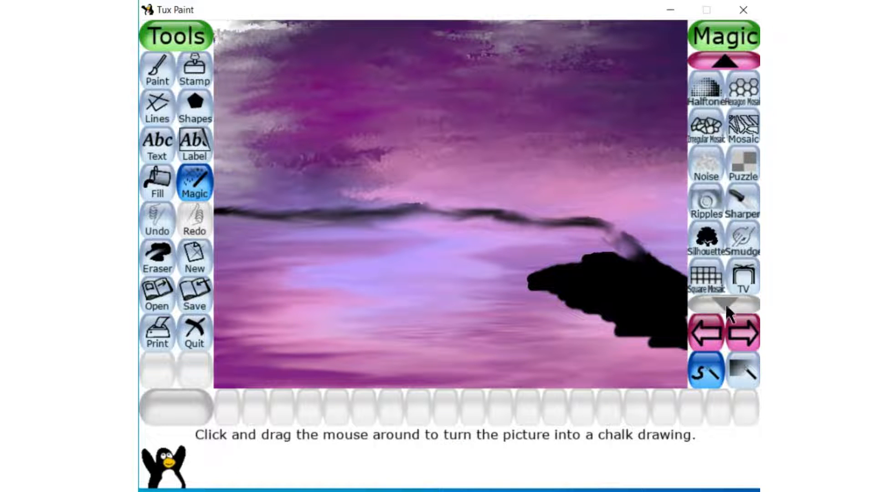
left_click(743, 238)
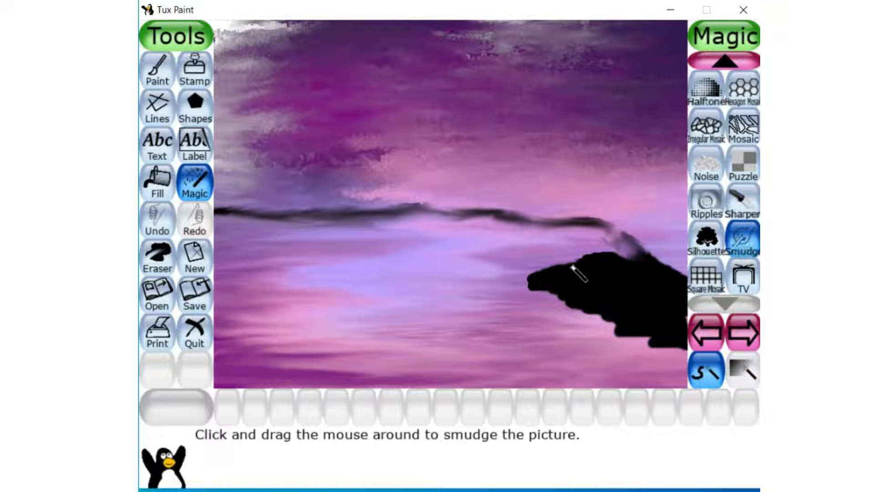
mouse_move(572, 266)
left_mouse_down()
mouse_move(505, 291)
mouse_move(554, 290)
mouse_move(563, 313)
mouse_move(600, 314)
mouse_move(612, 334)
mouse_move(671, 343)
mouse_move(637, 356)
left_mouse_up()
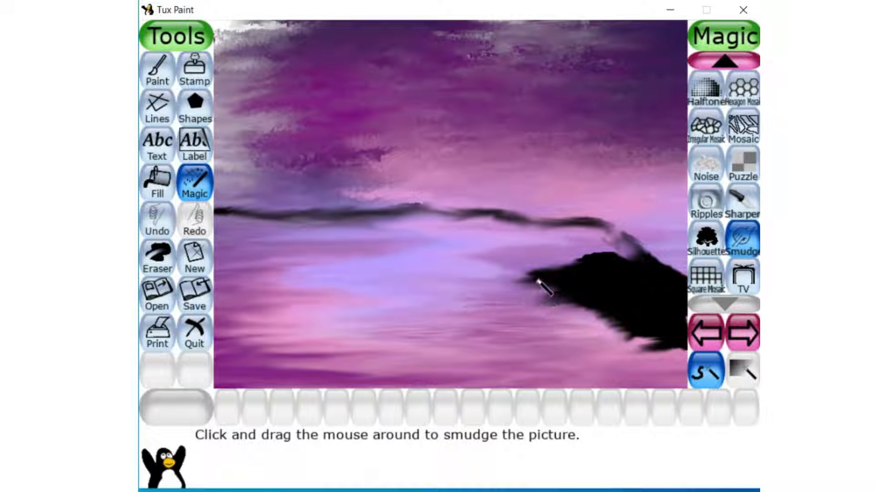
mouse_move(538, 281)
left_mouse_down()
mouse_move(547, 304)
mouse_move(523, 303)
mouse_move(611, 306)
mouse_move(550, 310)
mouse_move(619, 319)
mouse_move(544, 326)
mouse_move(613, 328)
mouse_move(557, 326)
mouse_move(617, 319)
mouse_move(561, 314)
mouse_move(603, 310)
mouse_move(503, 313)
mouse_move(551, 296)
mouse_move(506, 280)
mouse_move(551, 284)
mouse_move(570, 302)
mouse_move(539, 312)
mouse_move(664, 351)
mouse_move(641, 350)
mouse_move(692, 357)
left_mouse_up()
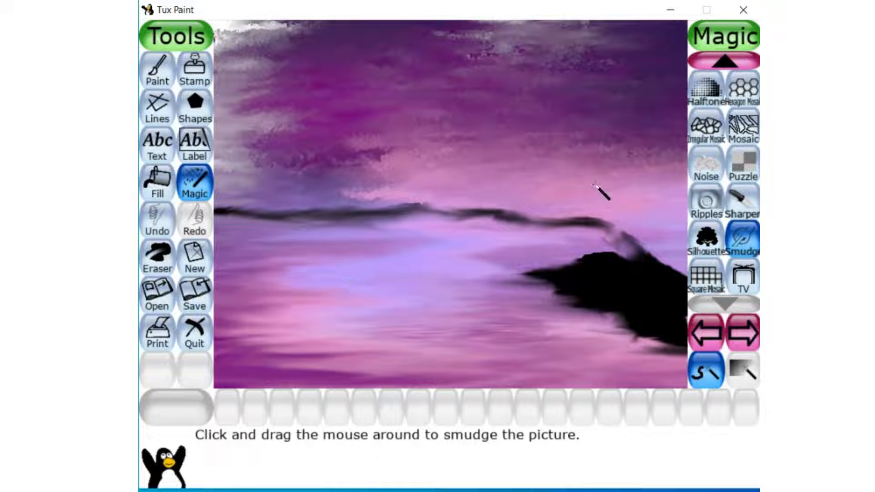
Step: Look through the stamp categories for a picture that suits the seascape
left_click(195, 70)
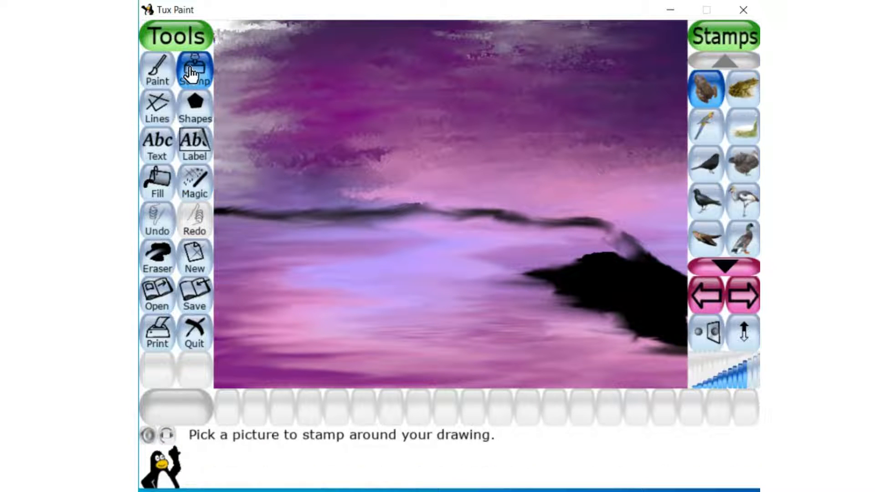
left_click(743, 299)
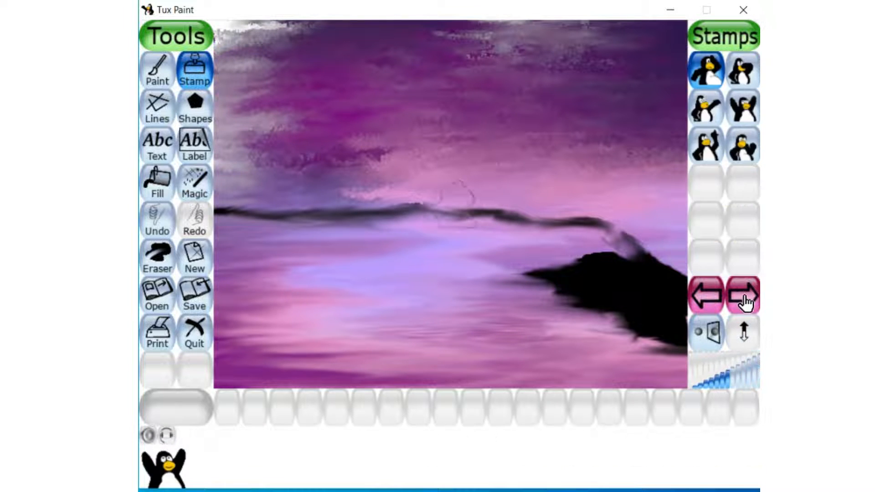
left_click(744, 296)
left_click(743, 297)
left_click(744, 298)
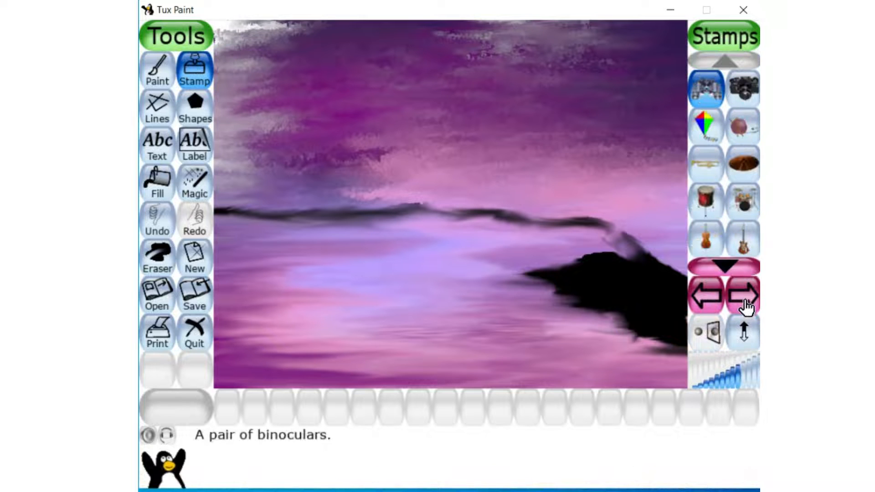
left_click(744, 300)
left_click(745, 299)
left_click(745, 298)
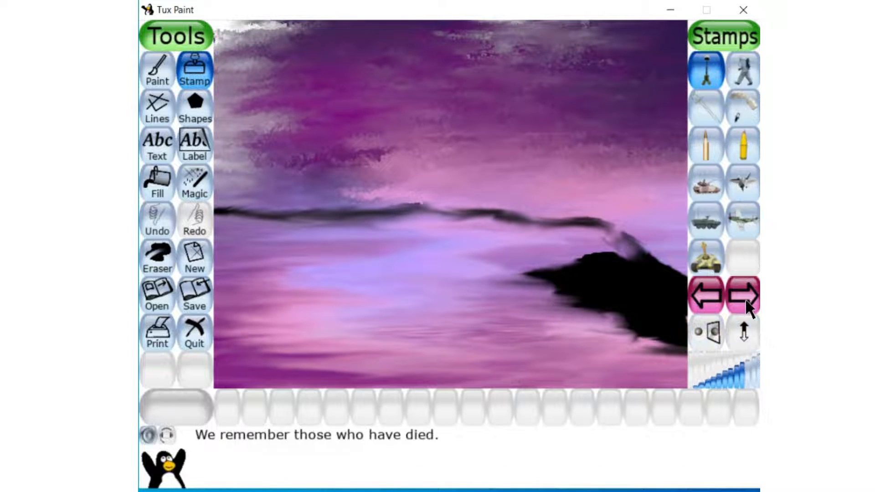
left_click(746, 299)
left_click(745, 299)
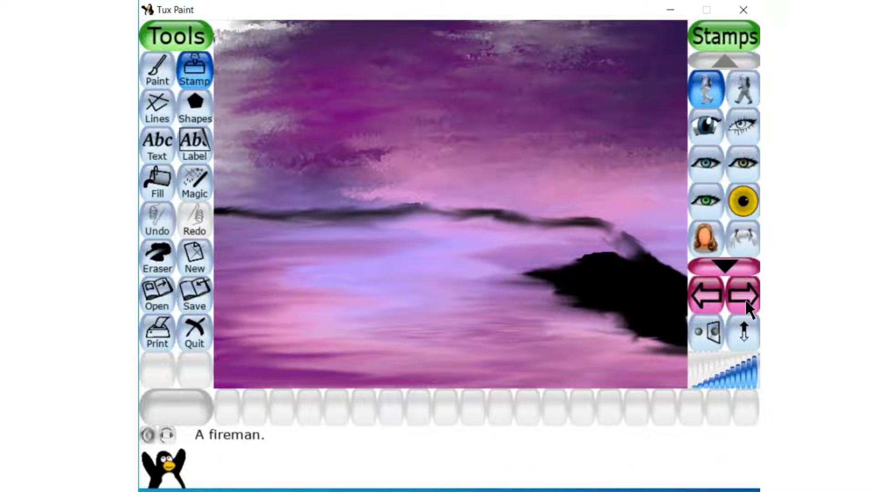
left_click(745, 299)
left_click(746, 299)
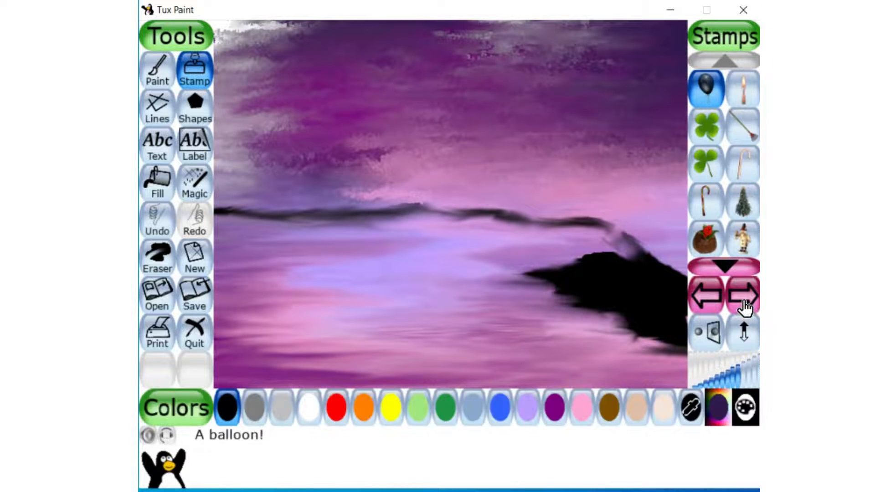
left_click(745, 299)
left_click(745, 301)
left_click(745, 301)
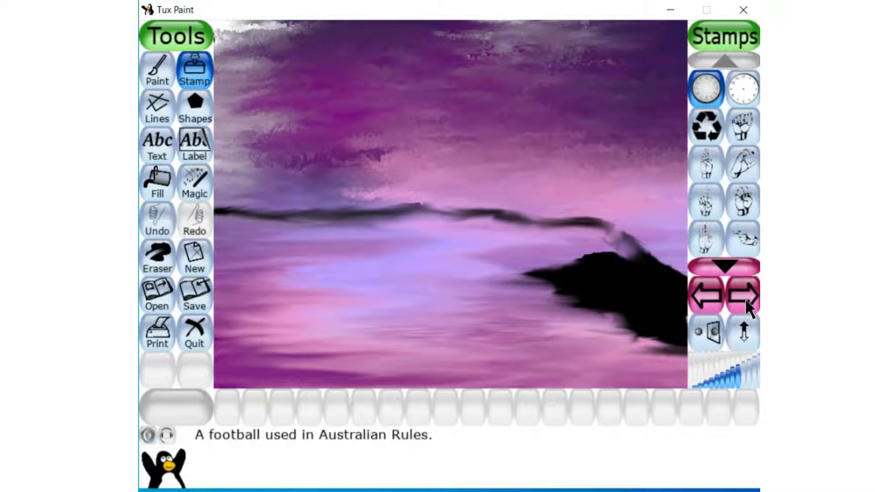
left_click(746, 302)
left_click(746, 300)
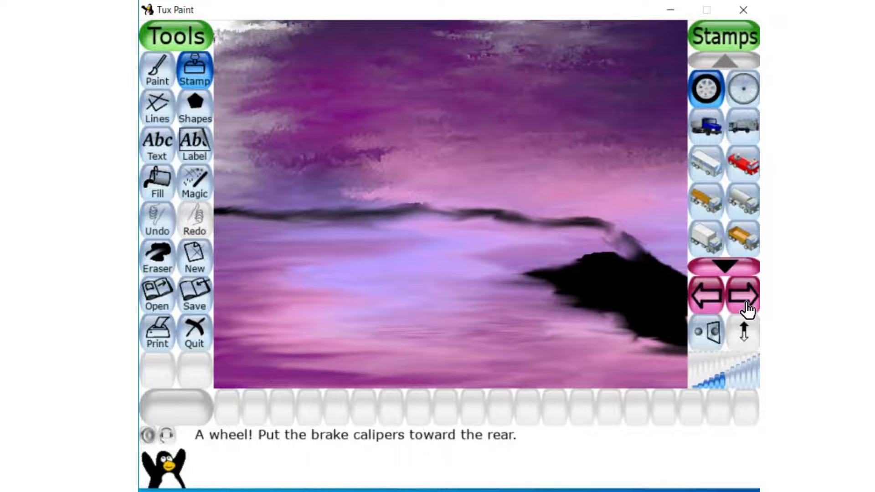
left_click(745, 302)
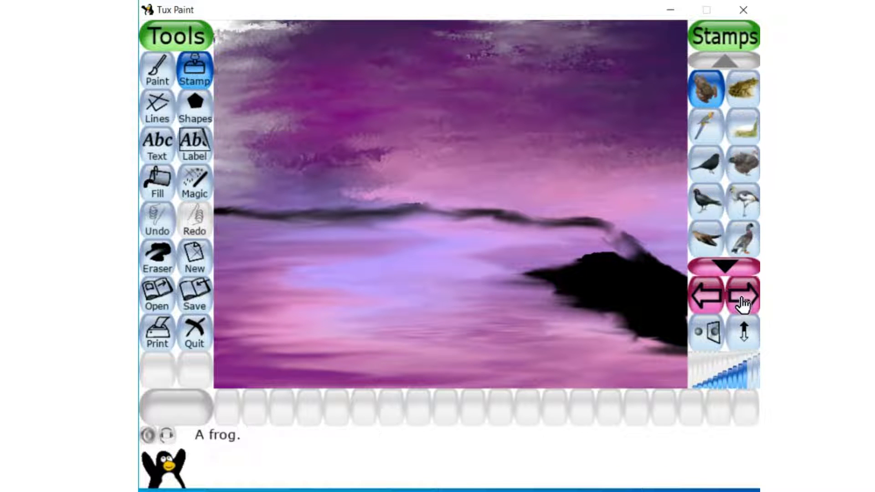
Step: Go through the stamp categories again and examine the plant and flower stamps
left_click(746, 303)
left_click(746, 302)
left_click(746, 302)
left_click(746, 302)
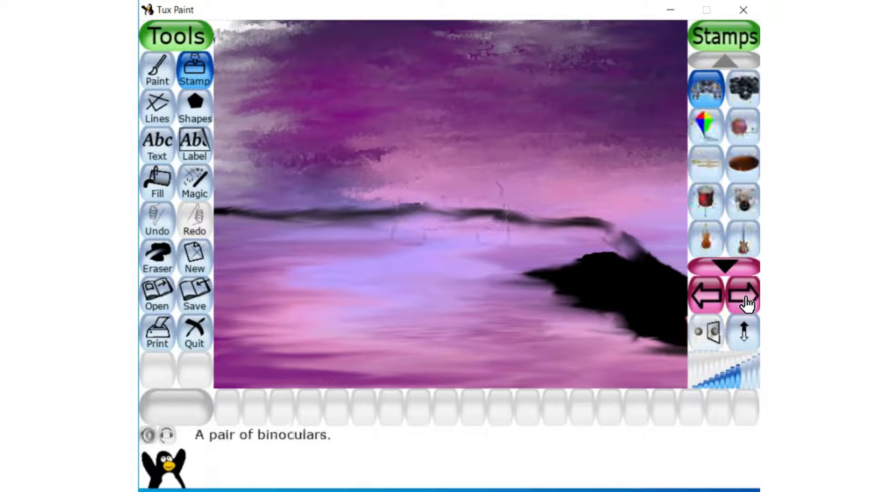
left_click(746, 303)
left_click(746, 301)
left_click(747, 300)
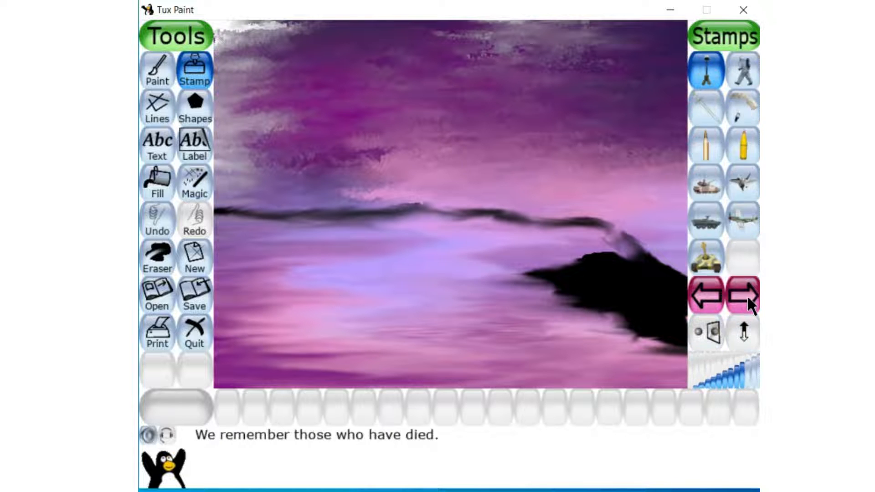
left_click(748, 299)
left_click(746, 300)
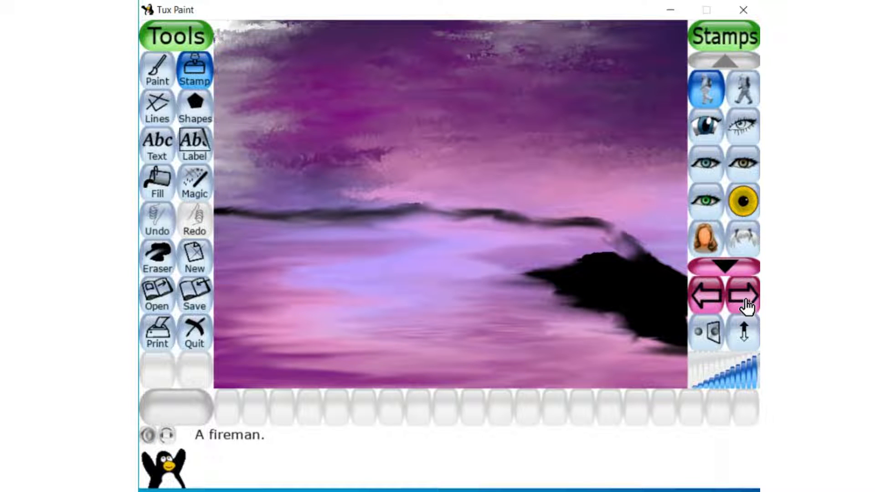
left_click(725, 267)
left_click(725, 267)
left_click(725, 268)
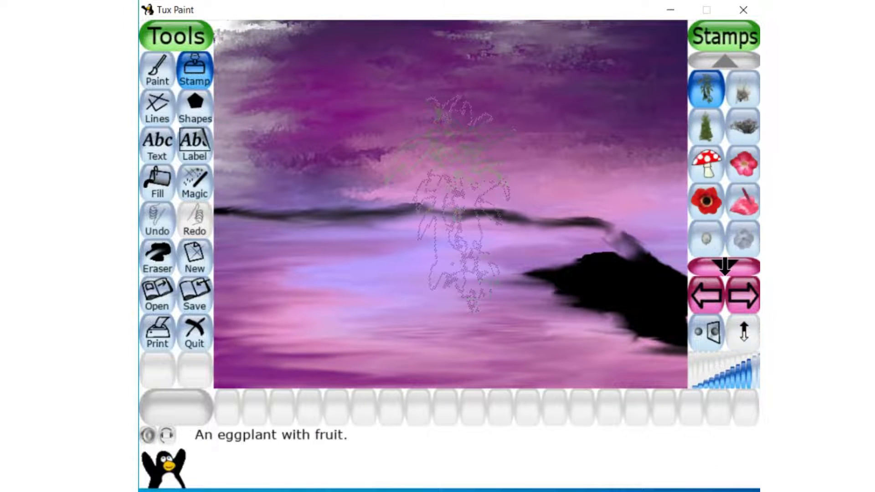
left_click(725, 268)
left_click(725, 267)
left_click(725, 267)
left_click(725, 267)
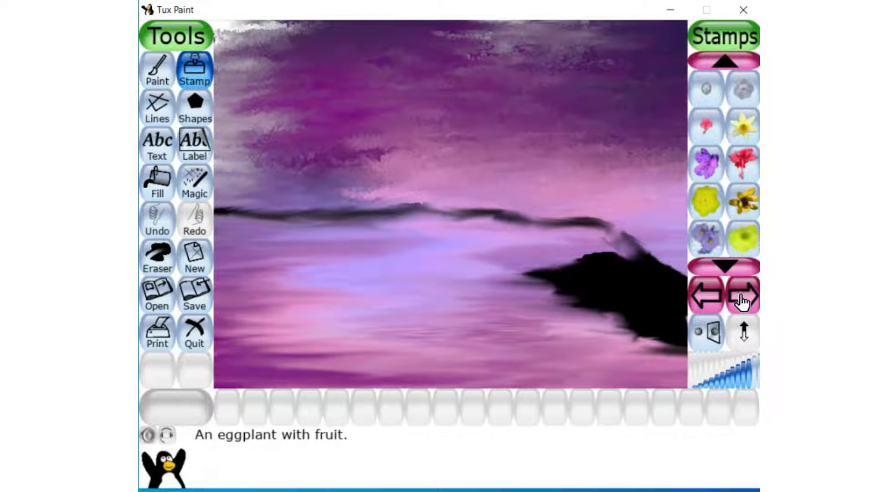
Step: Check the space and sports stamps, continuing to the category with buildings and post boxes
left_click(744, 301)
left_click(743, 301)
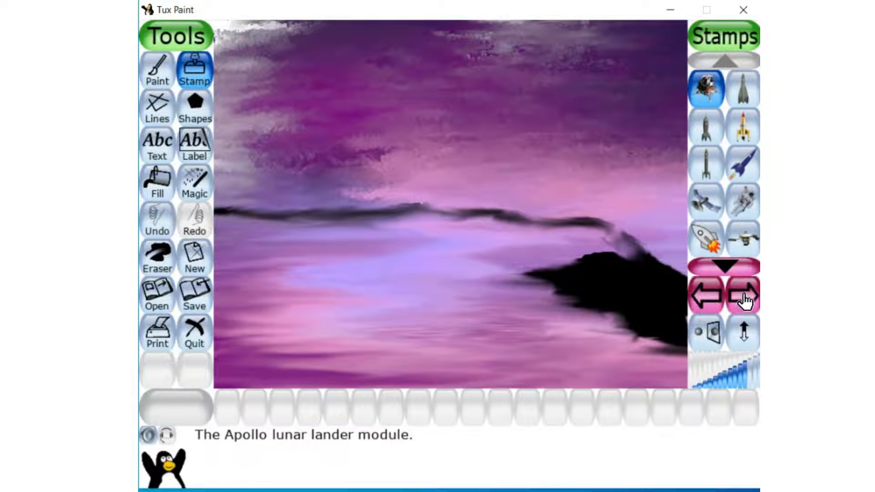
left_click(725, 267)
left_click(725, 267)
left_click(725, 268)
left_click(725, 268)
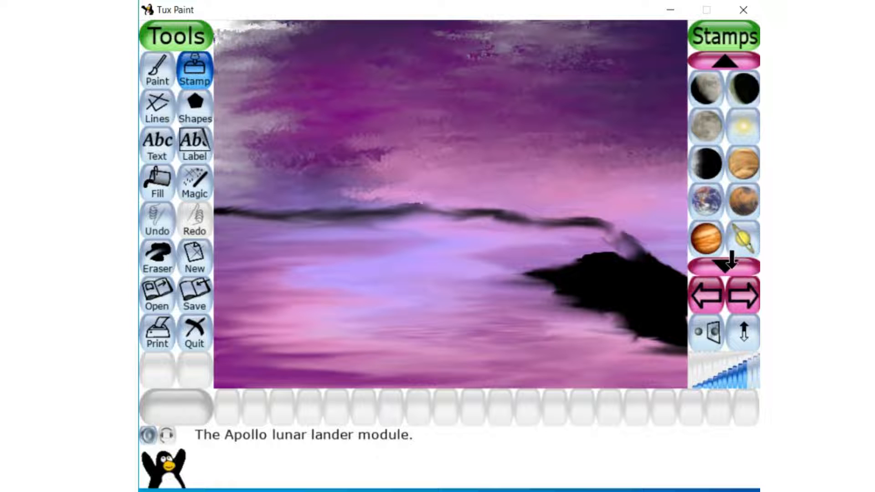
left_click(744, 298)
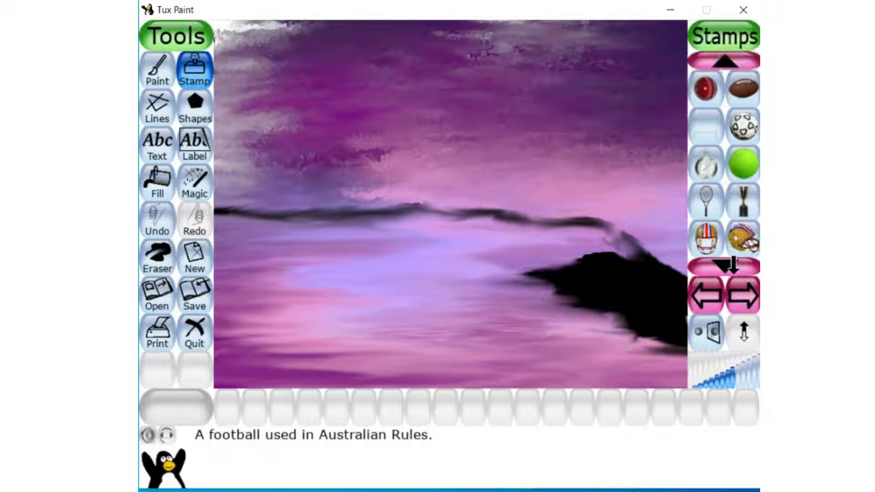
left_click(744, 298)
left_click(743, 299)
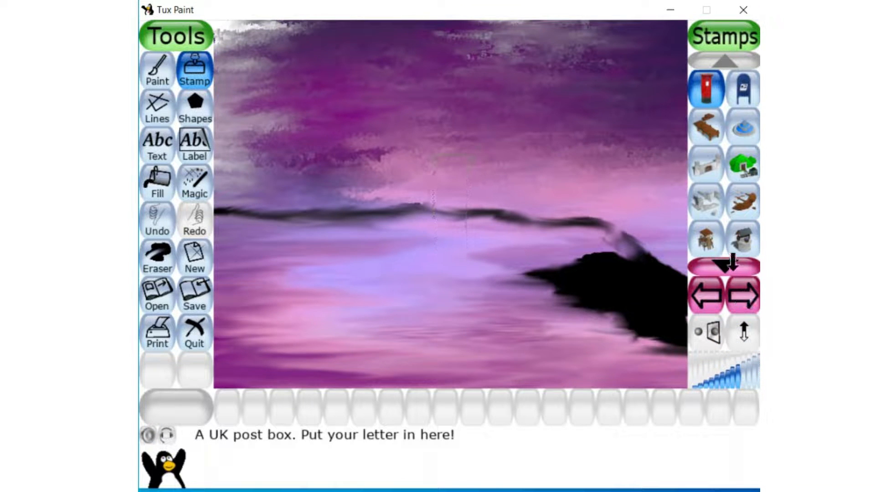
Step: Place an enlarged red and white lighthouse stamp on top of the black headland
left_click(725, 267)
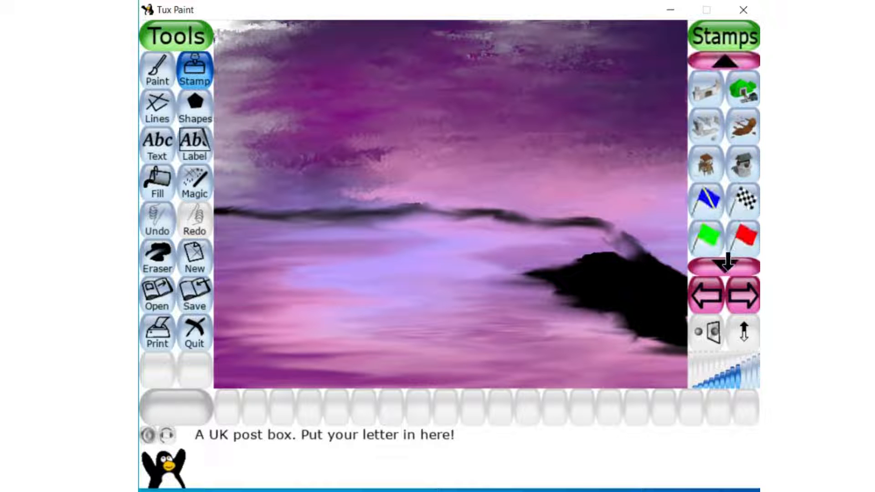
left_click(725, 268)
left_click(725, 267)
left_click(725, 267)
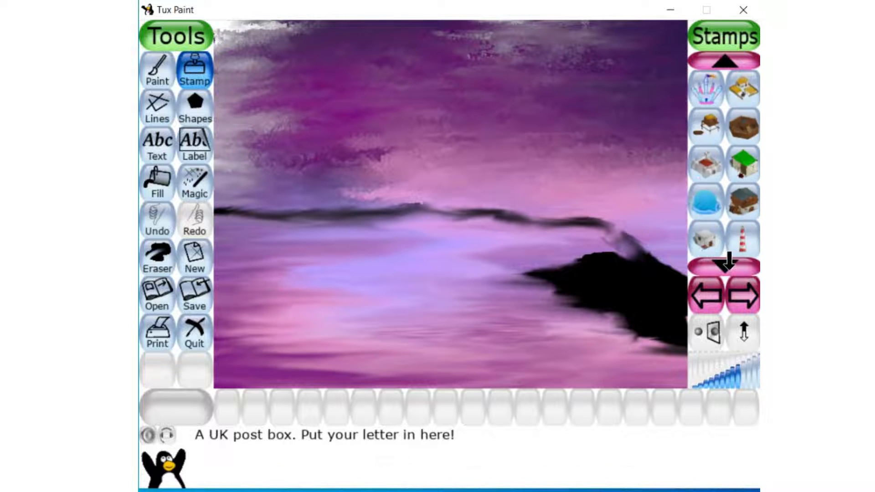
left_click(741, 206)
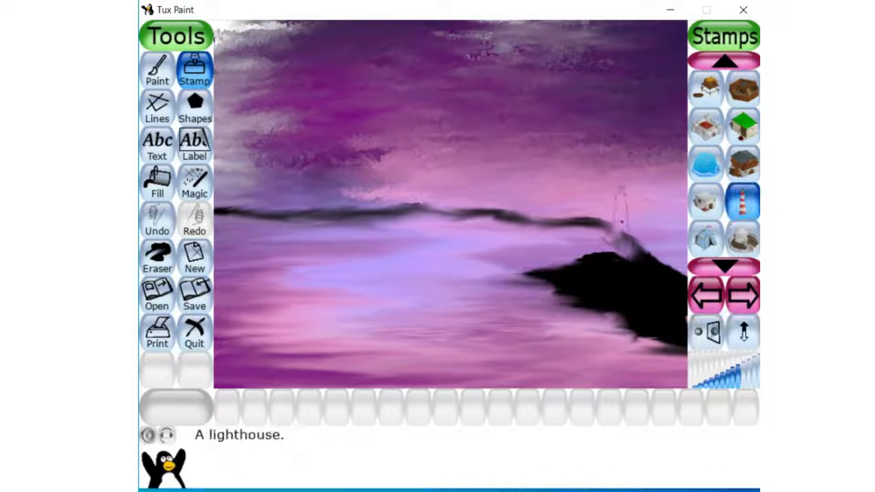
left_click(744, 370)
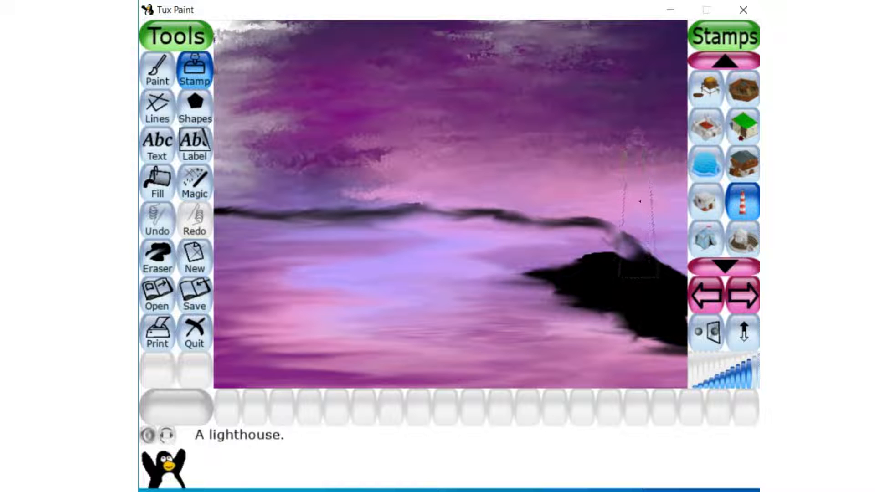
left_click(639, 203)
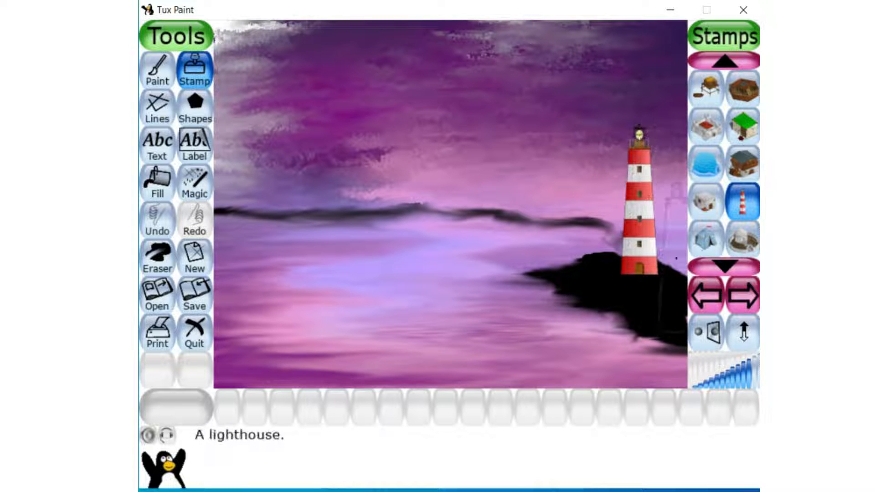
Step: Draw dark green grass around the base of the lighthouse with the Grass magic effect
left_click(195, 185)
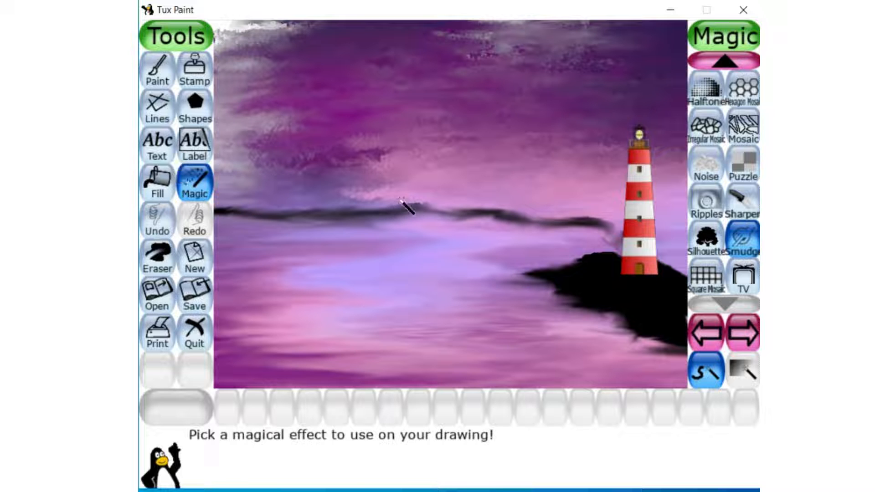
left_click(709, 325)
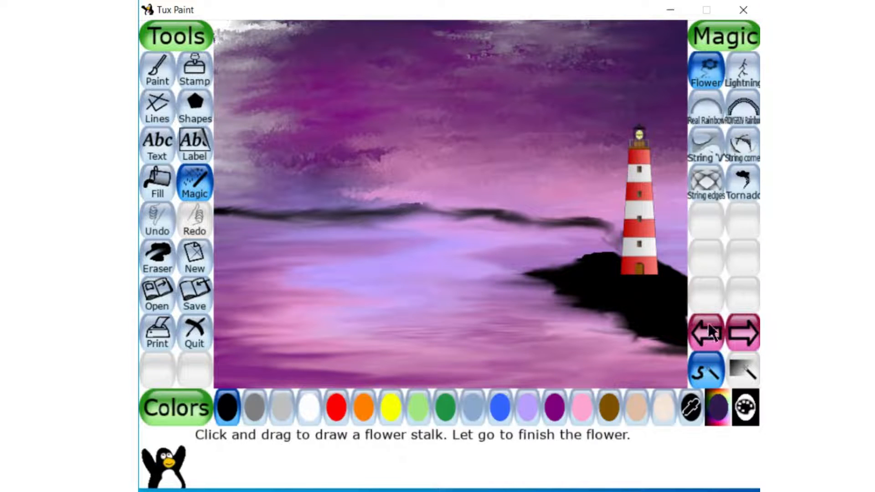
left_click(706, 337)
left_click(707, 331)
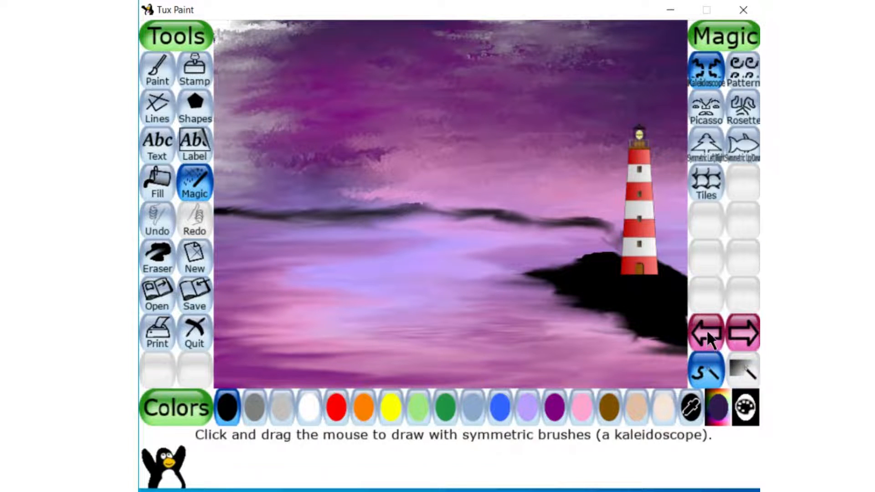
left_click(707, 337)
left_click(706, 203)
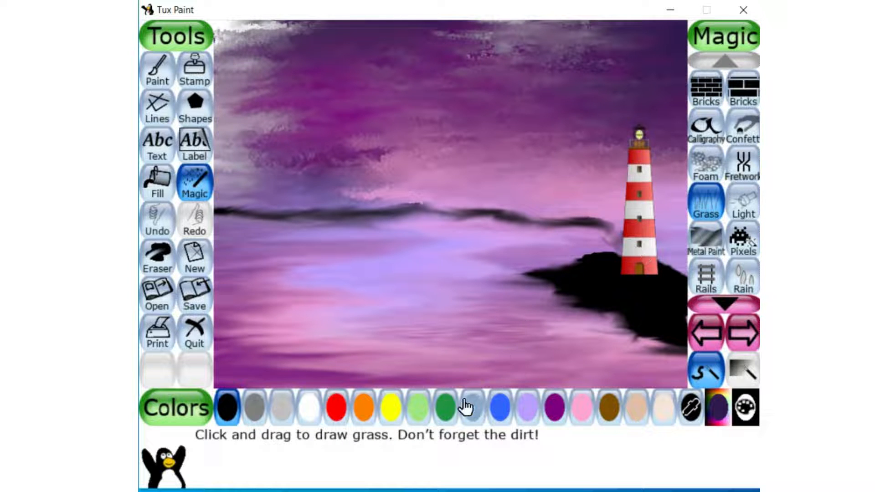
left_click(446, 408)
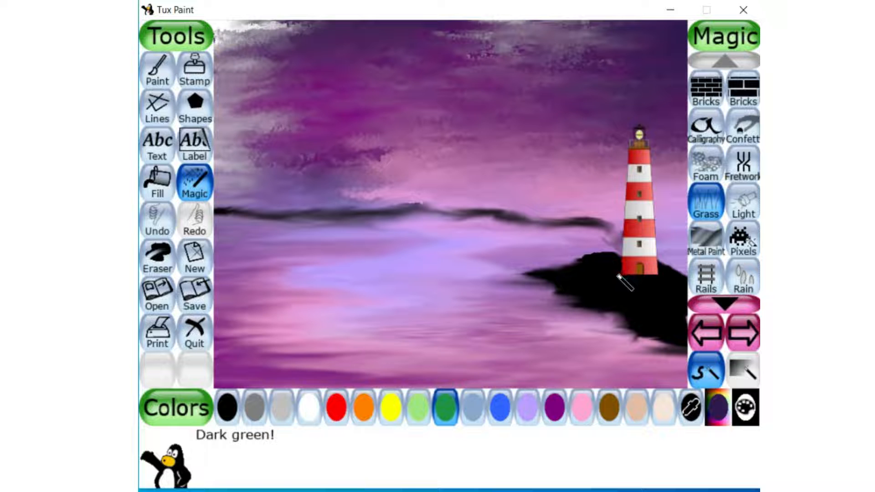
left_click_drag(618, 274, 669, 282)
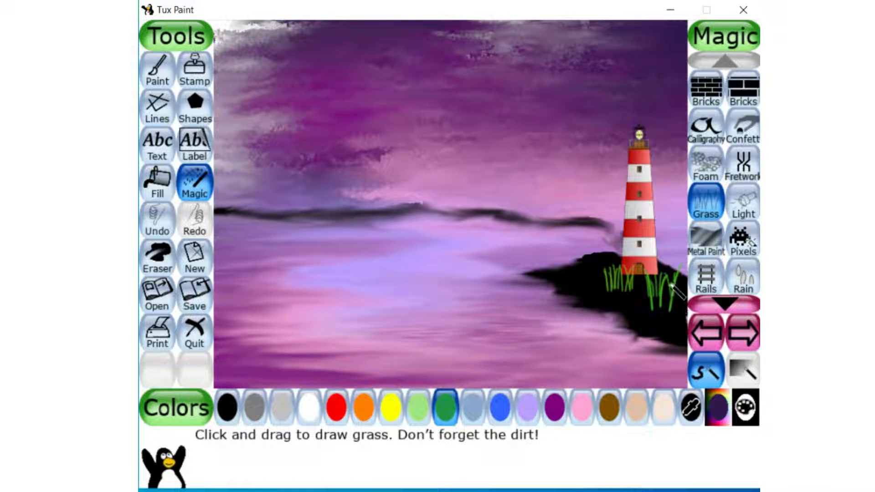
Step: Undo the long grass to the right of the lighthouse and redraw it as shorter blades
key("ctrl+z")
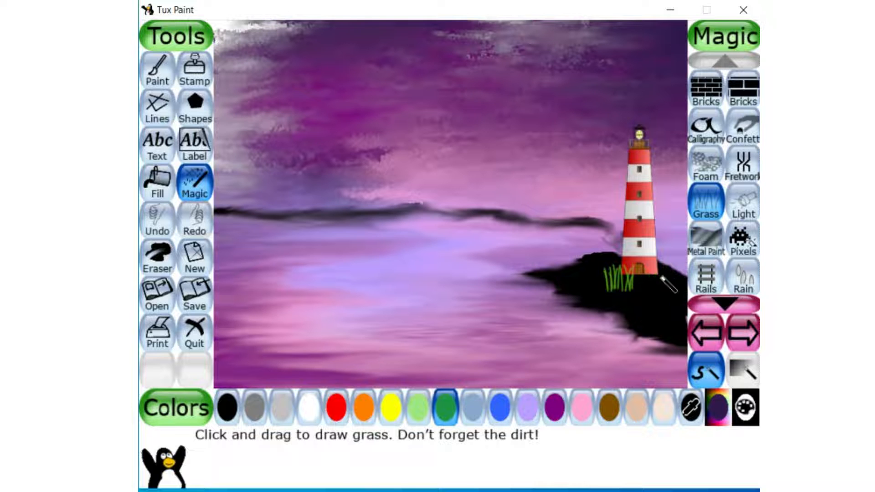
mouse_move(662, 277)
left_mouse_down()
mouse_move(660, 288)
mouse_move(673, 278)
left_mouse_up()
key("ctrl+z")
key("ctrl+z")
key("ctrl+z")
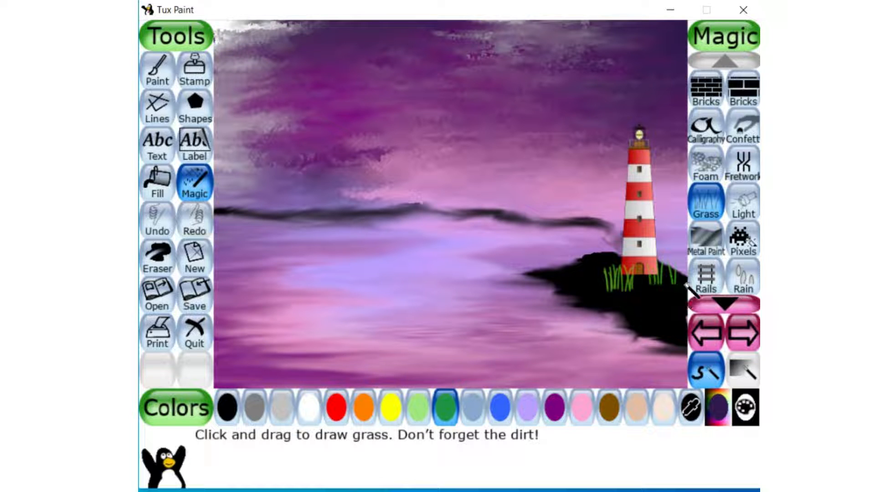
Step: Add more grass along the headland's crest on both sides of the lighthouse and below its door, undoing unwanted long blades
left_click(668, 277)
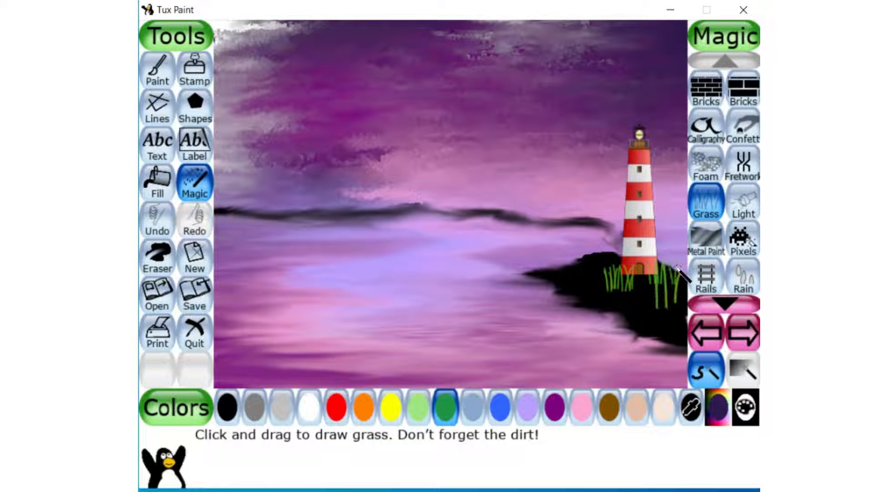
key("ctrl+z")
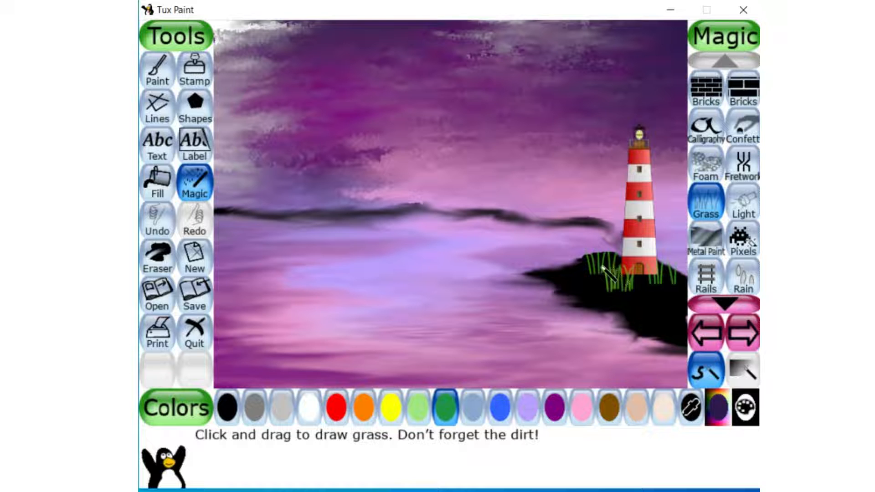
key("ctrl+z")
left_click(676, 265)
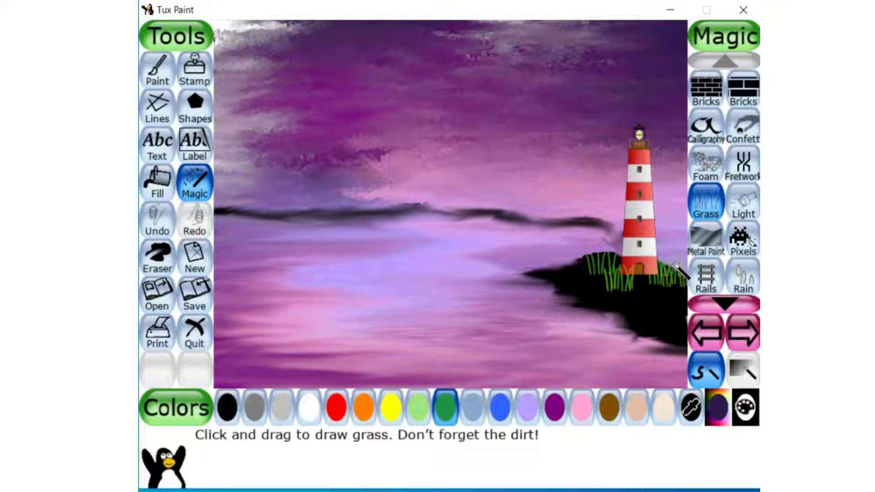
left_click_drag(613, 278, 645, 275)
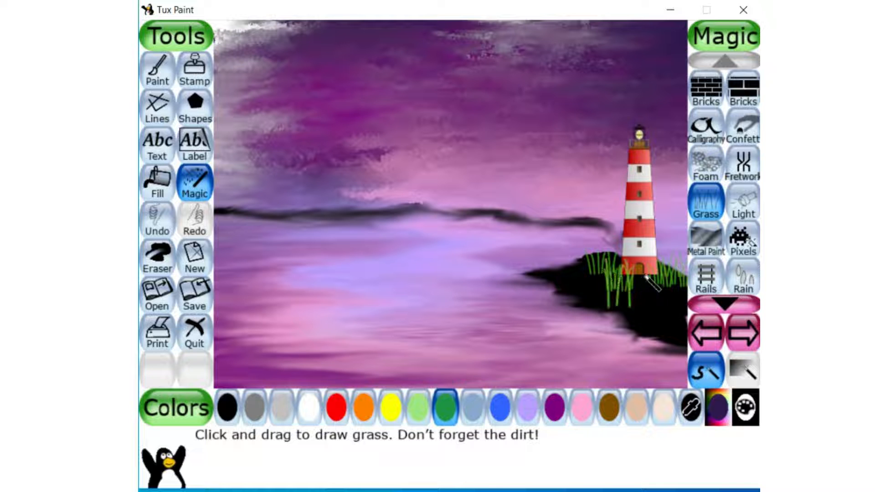
Step: Undo all grass around the lighthouse, including the new trial blades on both sides of its base, leaving the black headland bare
key("ctrl+z")
left_click(665, 278)
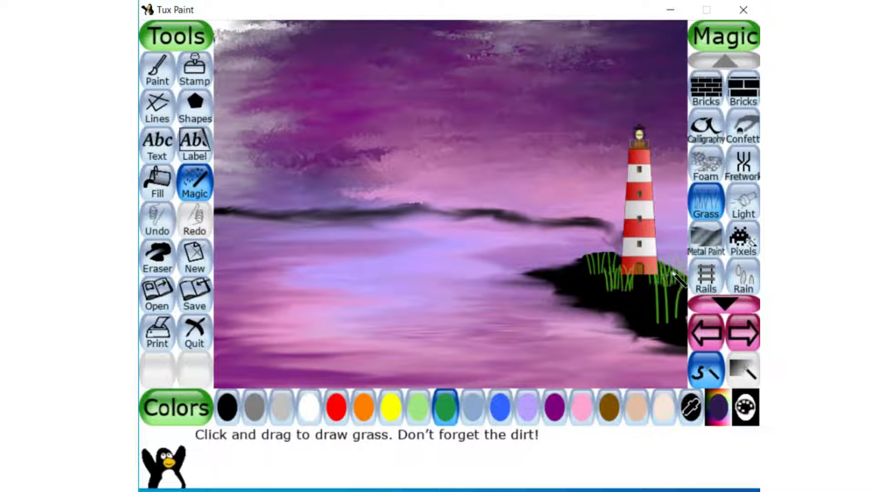
key("ctrl+z")
left_click(675, 273)
key("ctrl+z")
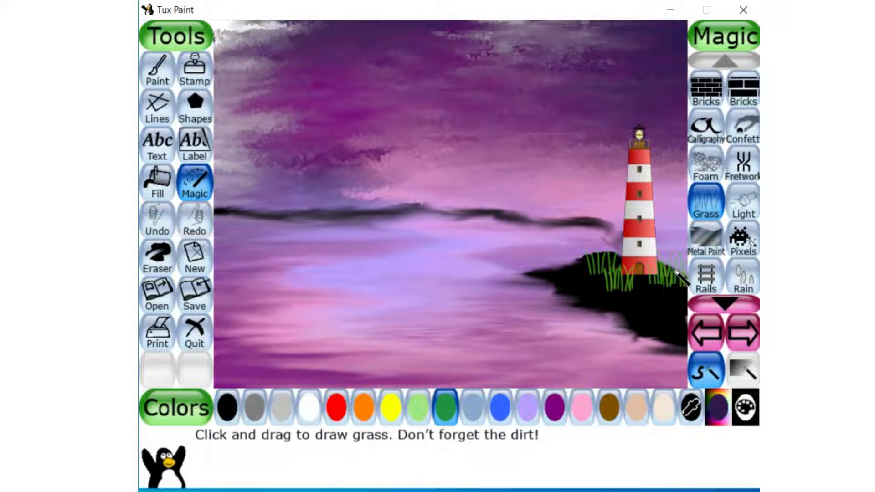
left_click(675, 272)
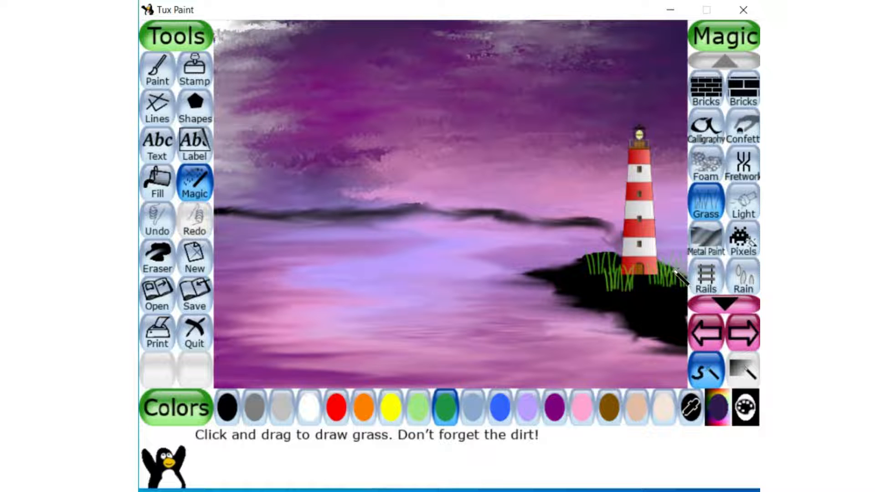
key("ctrl+z")
left_click(628, 280)
key("ctrl+z")
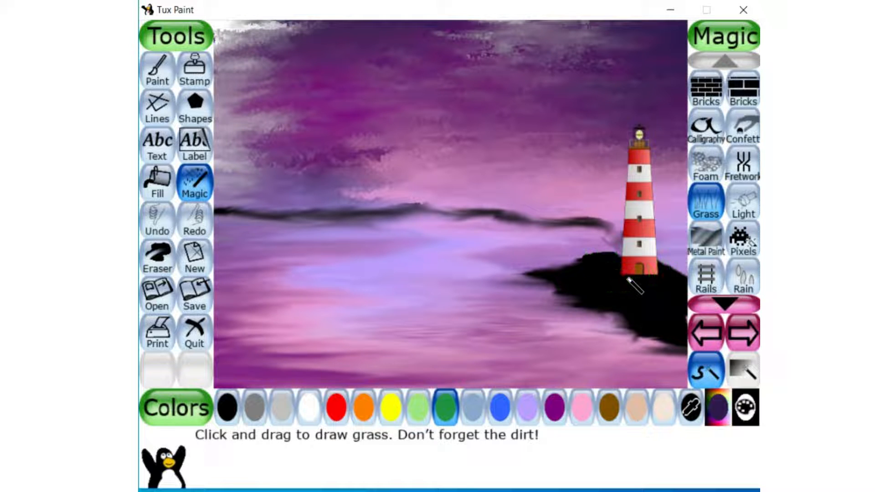
Step: Redraw short green grass to the right of the lighthouse and a tuft left of its door, undoing overly long blades
left_click_drag(651, 274, 662, 272)
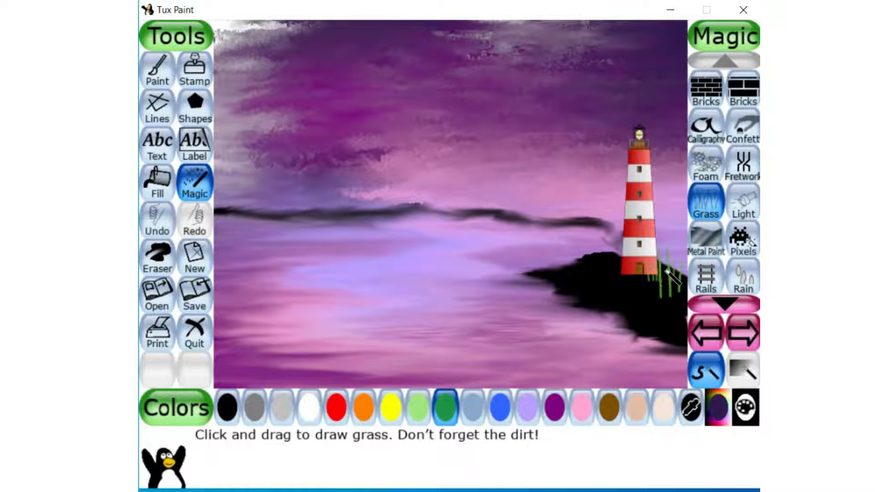
left_click_drag(666, 270, 666, 270)
key("ctrl+z")
key("ctrl+z")
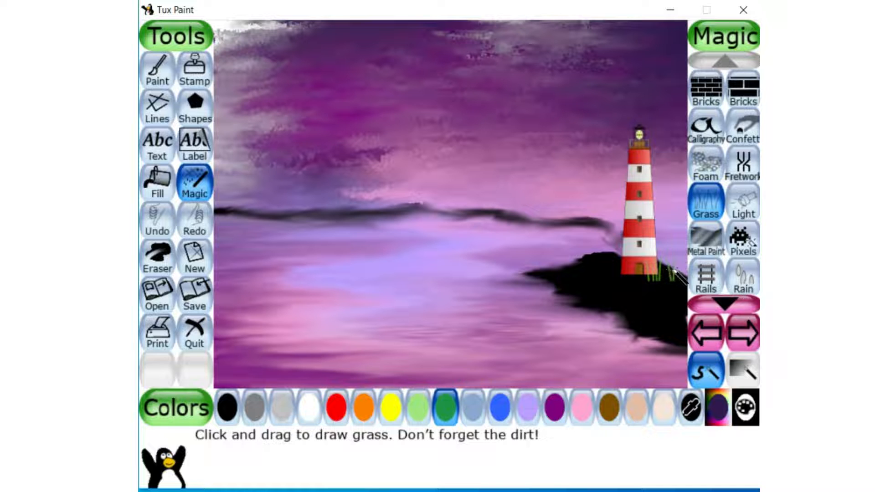
left_click(669, 266)
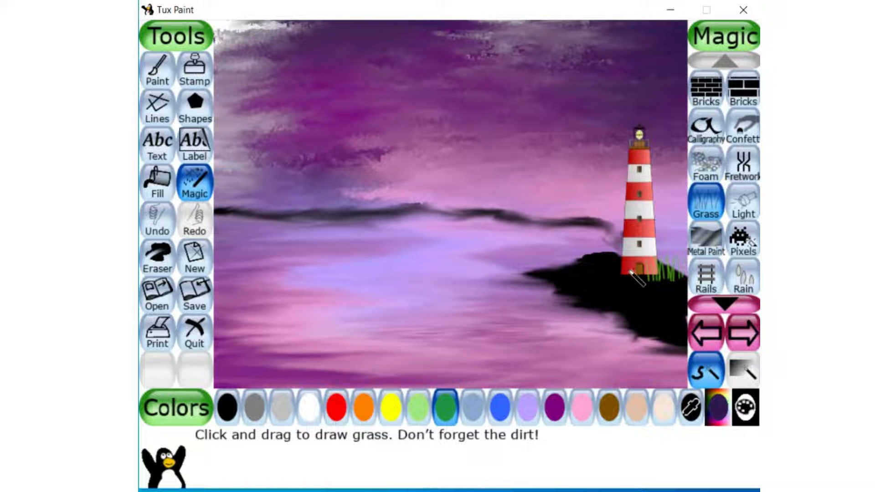
left_click(617, 272)
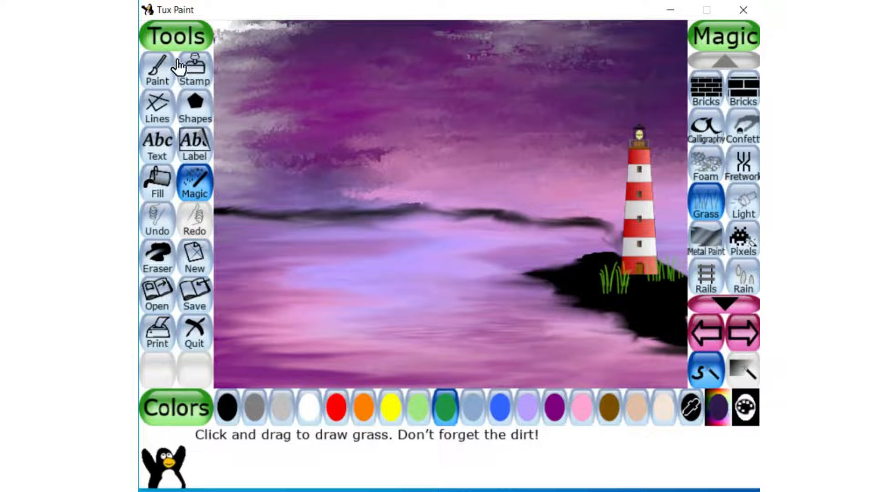
Step: Find the old Chinese sailing ship among the stamps and place it on the horizon in the left half of the picture
left_click(194, 69)
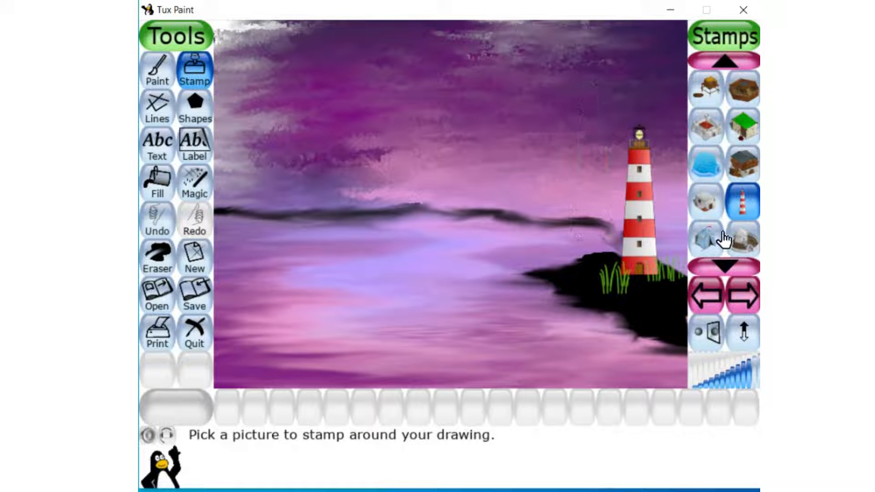
left_click(710, 300)
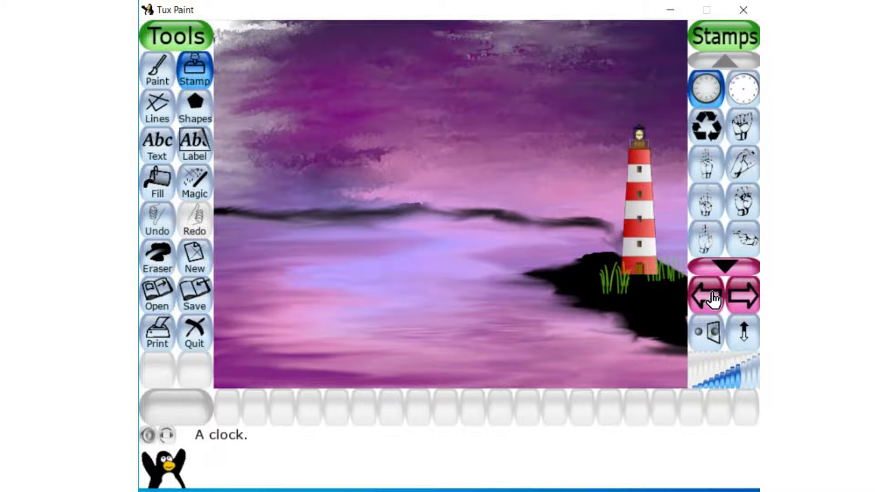
left_click(713, 297)
left_click(715, 296)
left_click(715, 294)
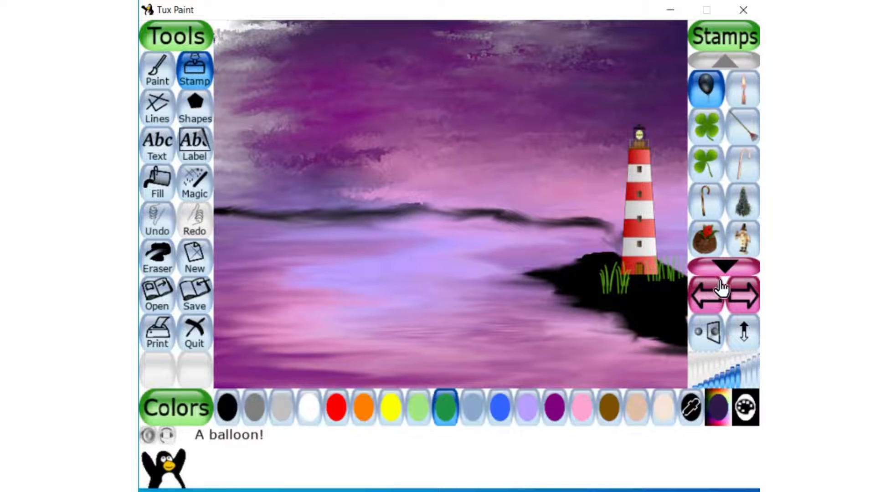
left_click(714, 296)
left_click(713, 296)
left_click(710, 295)
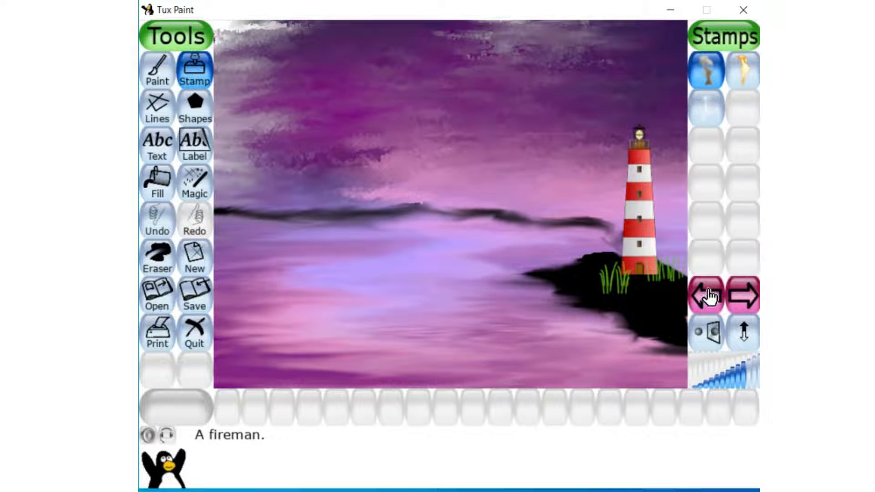
left_click(707, 296)
left_click(708, 296)
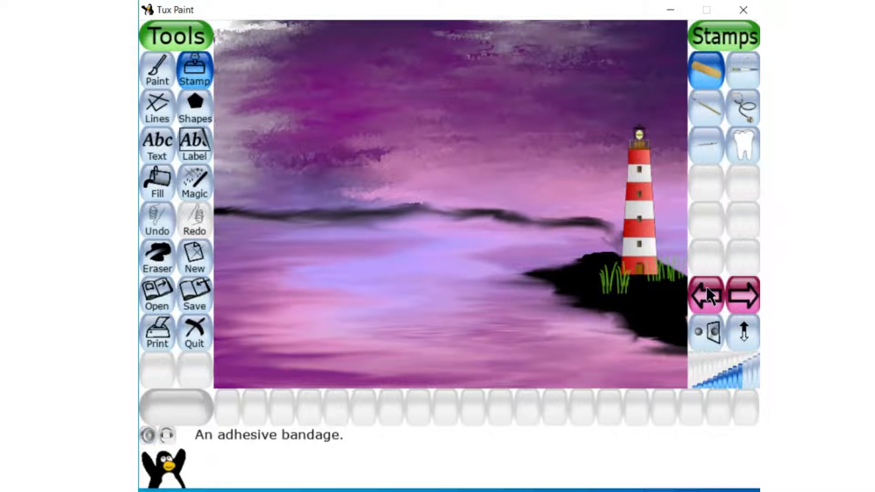
left_click(708, 296)
left_click(708, 296)
left_click(708, 296)
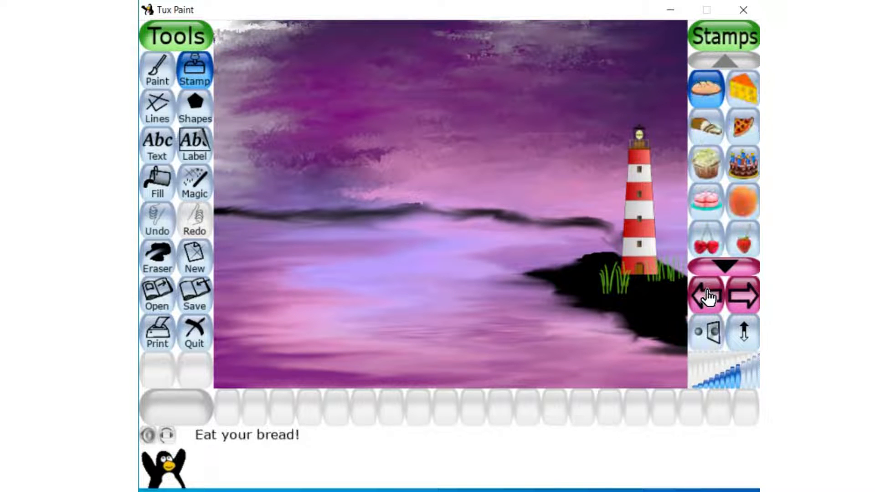
left_click(708, 296)
left_click(708, 297)
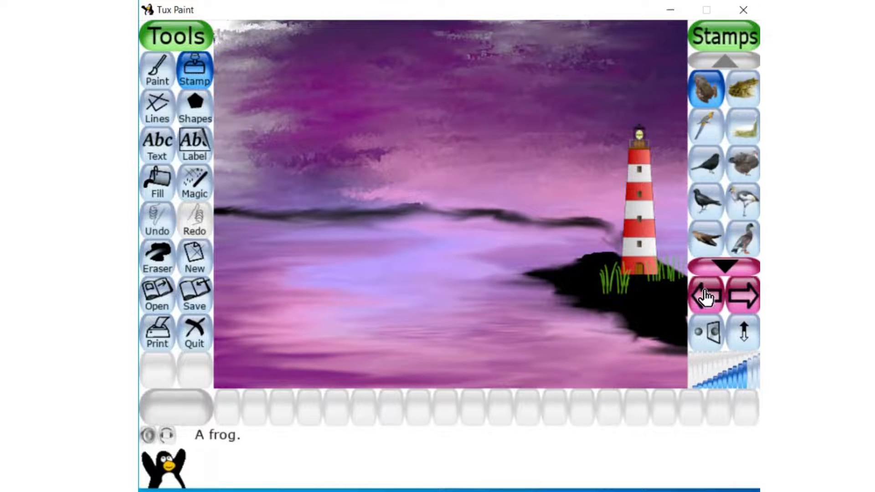
left_click(708, 296)
left_click_drag(717, 260, 721, 269)
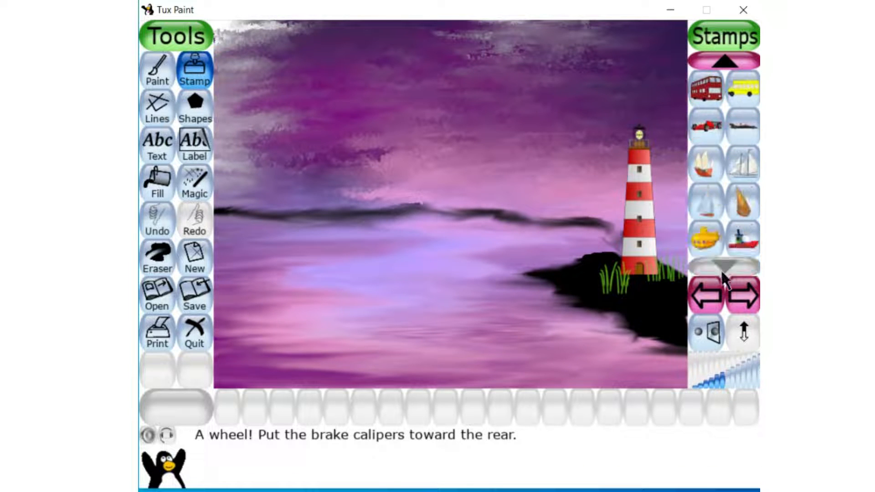
left_click(704, 169)
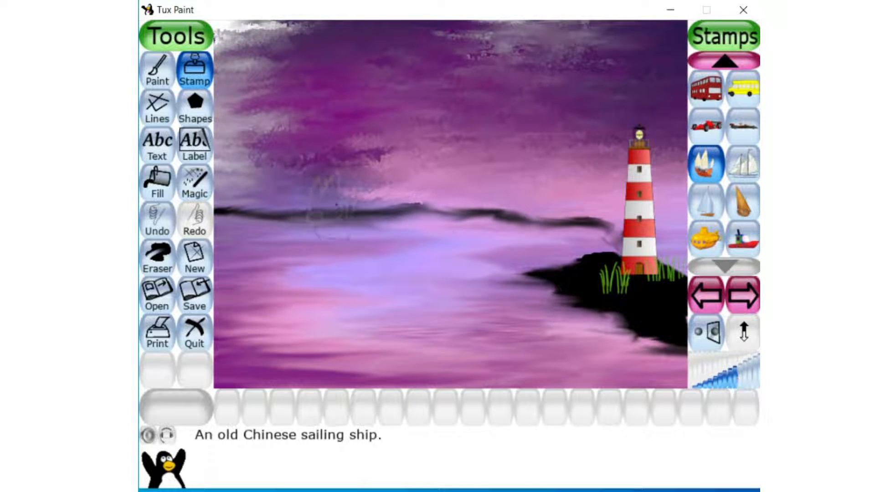
left_click(335, 201)
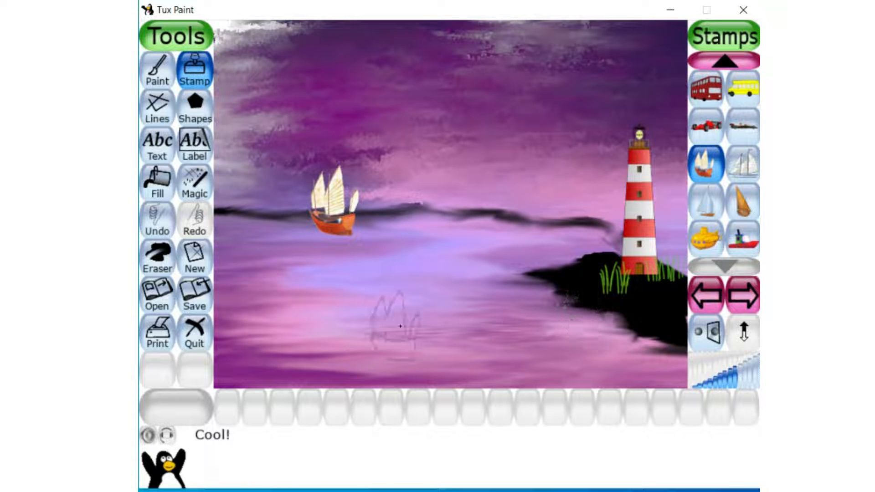
Step: Paint a short black diagonal reflection on the water directly below the sailing ship
left_click(157, 73)
left_click(230, 408)
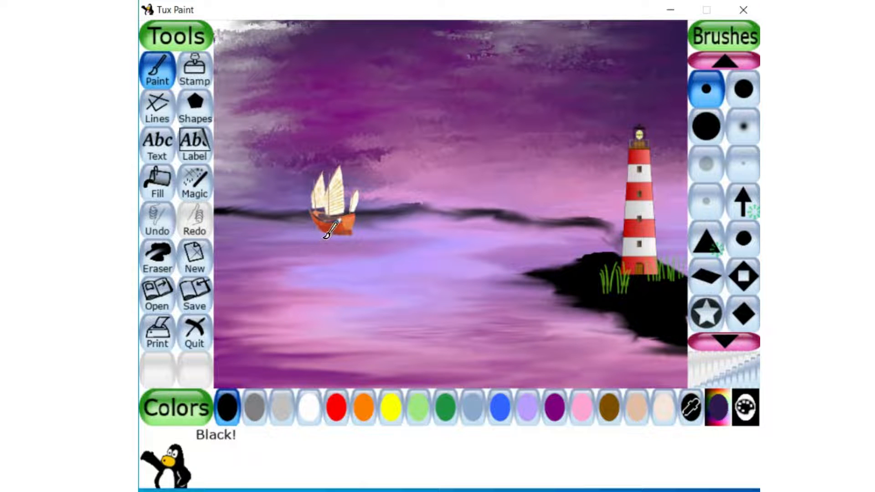
left_click_drag(329, 236, 347, 259)
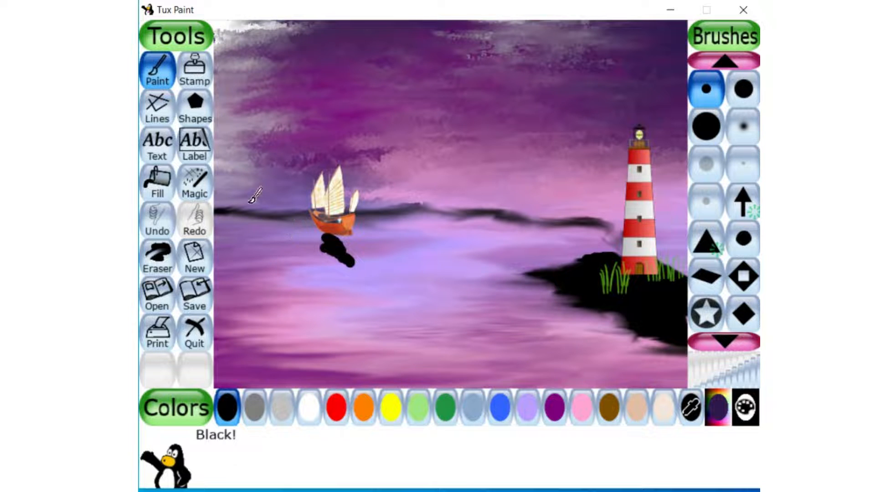
Step: Blend the black reflection below the ship into the water with the Smudge magic effect
left_click(194, 185)
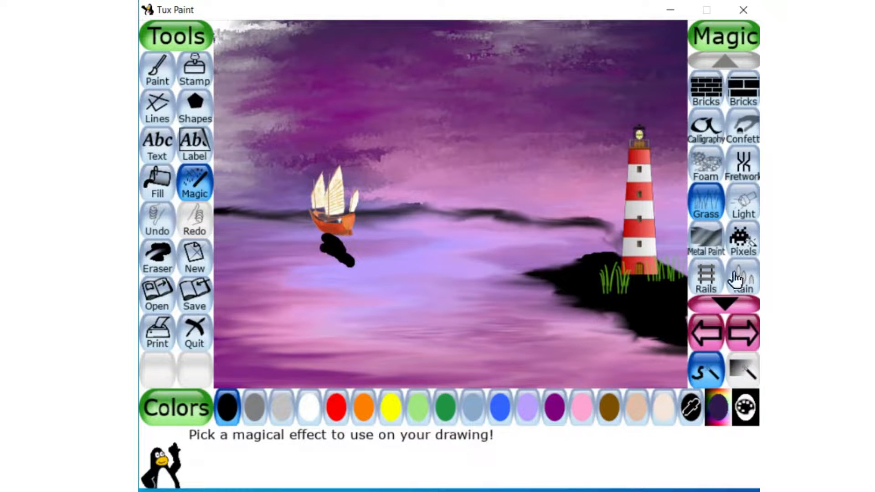
left_click(742, 334)
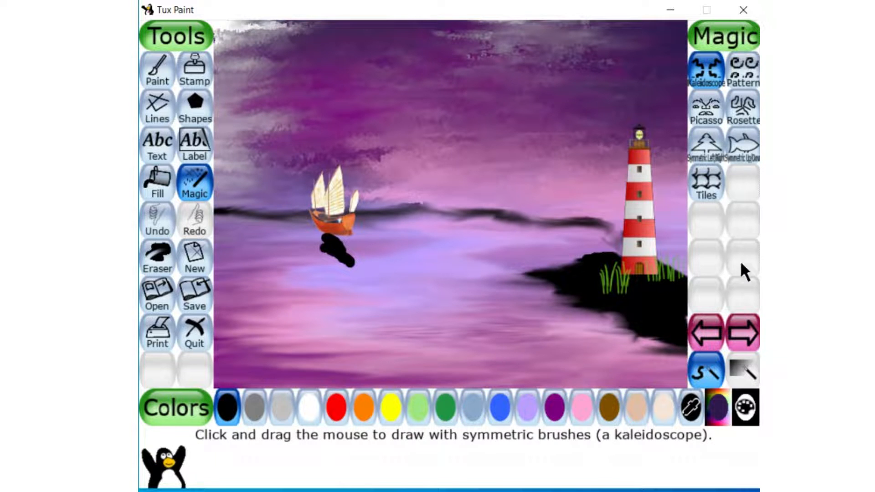
left_click(743, 335)
left_click(743, 335)
left_click(743, 335)
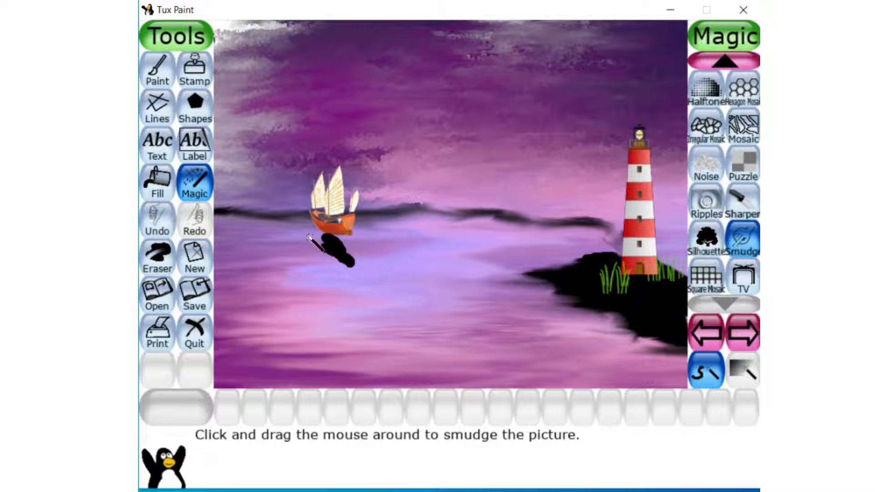
mouse_move(320, 241)
left_mouse_down()
mouse_move(339, 246)
mouse_move(334, 265)
left_mouse_up()
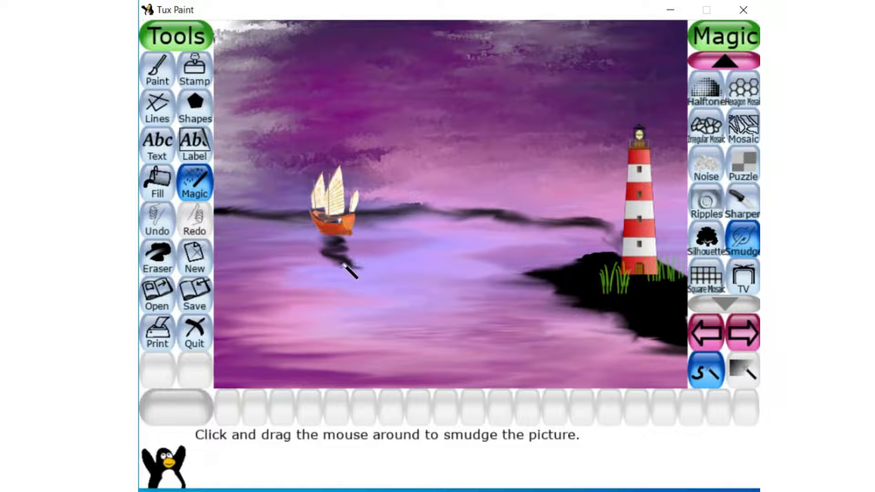
left_click_drag(339, 264, 357, 260)
Step: Browse the stamp collections to the space stamps that contain the moons and planets
left_click(193, 73)
left_click(744, 297)
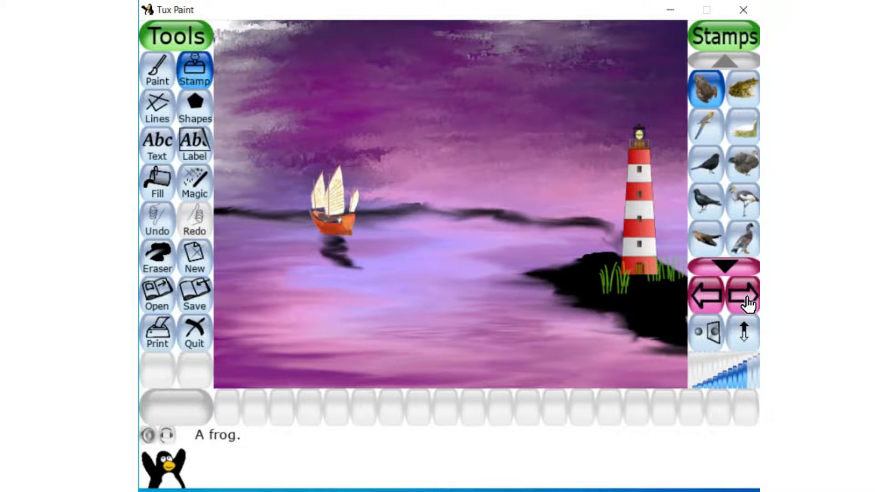
left_click(744, 298)
left_click(745, 299)
left_click(745, 298)
left_click(745, 299)
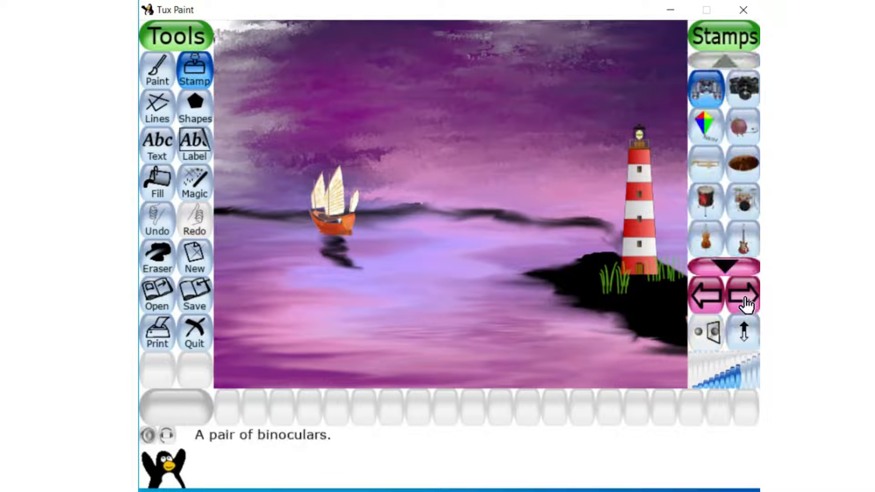
left_click(745, 298)
left_click(745, 299)
left_click(746, 296)
left_click(746, 296)
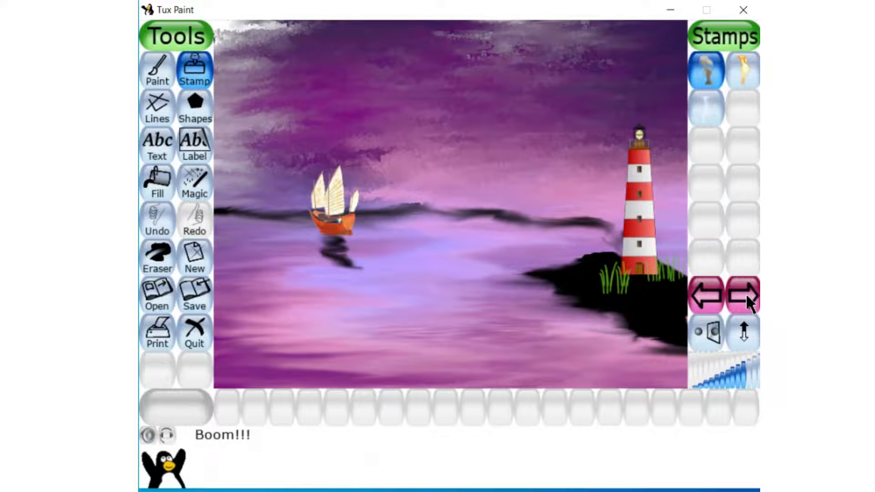
left_click(746, 297)
left_click(747, 296)
left_click(747, 296)
left_click(746, 296)
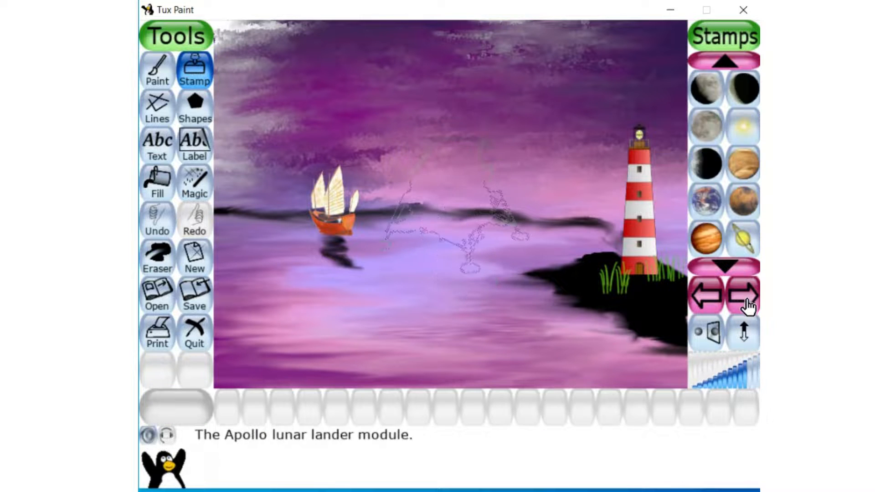
Step: Try the full moon stamp in the upper-left corner of the sky and undo it
left_click(706, 130)
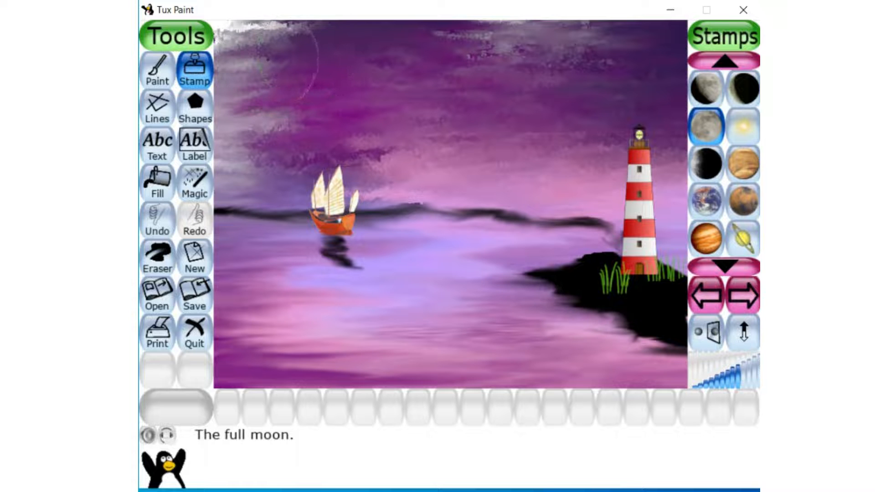
left_click(267, 62)
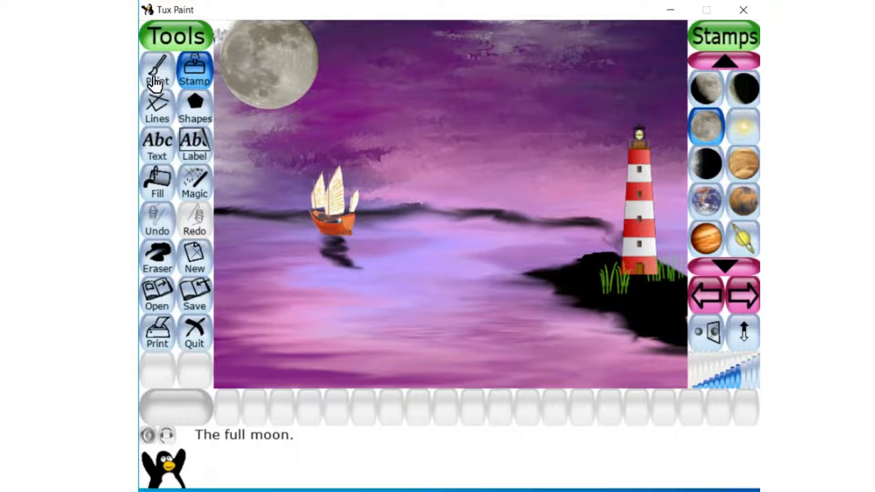
key("ctrl+z")
Step: Place the partly shaded moon stamp, mirrored, in the upper left of the sky, undoing the unmirrored attempt
left_click(717, 92)
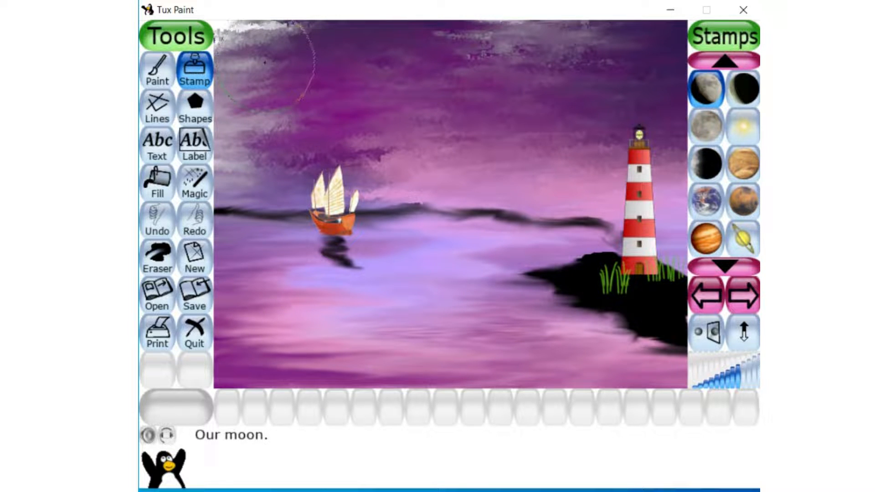
left_click(265, 65)
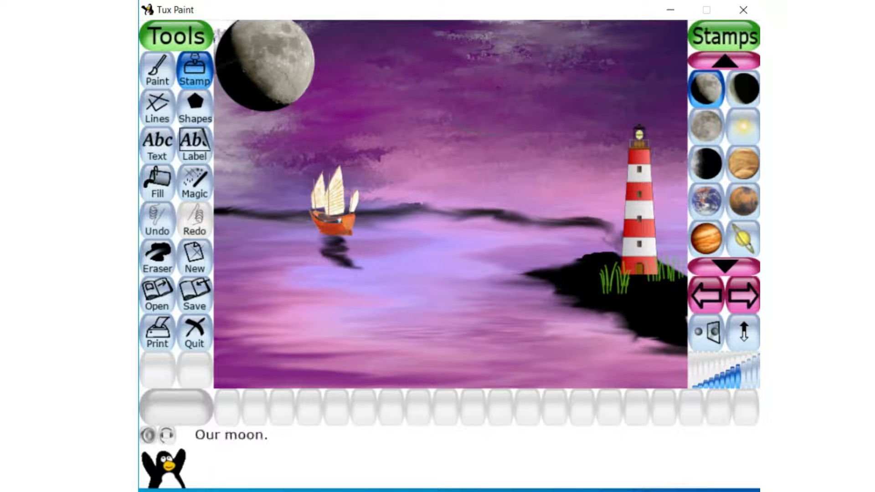
key("ctrl+z")
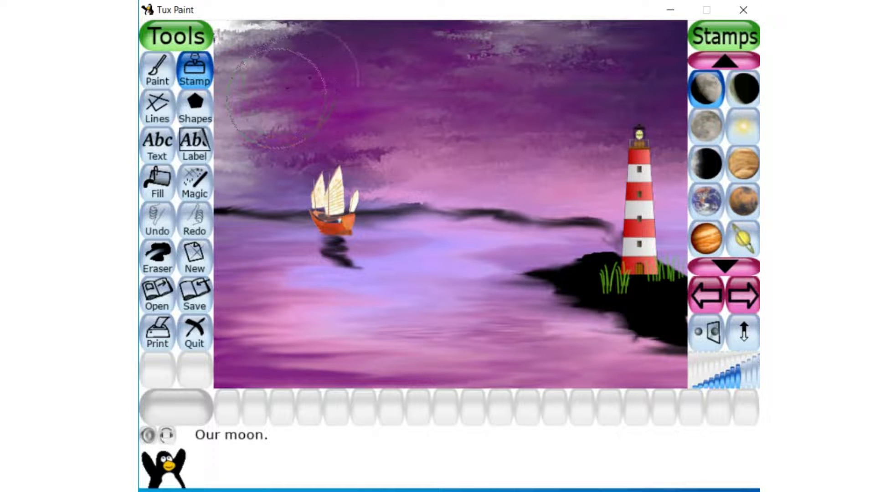
left_click(706, 329)
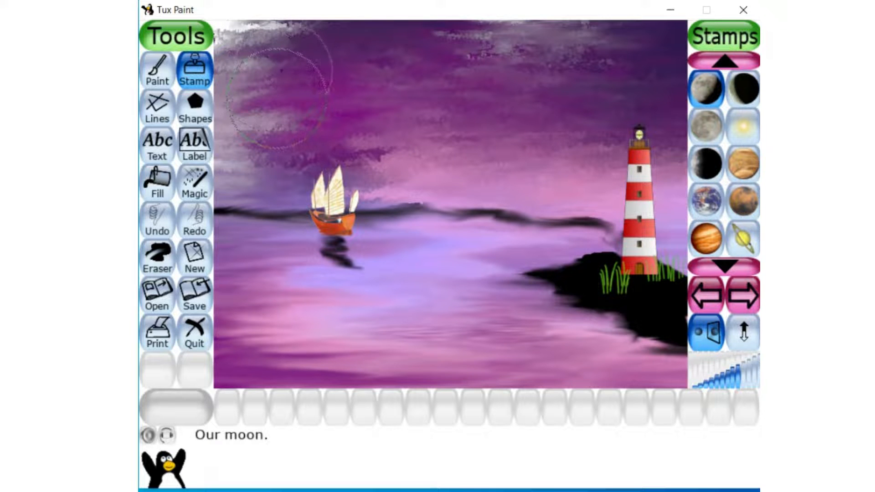
left_click(277, 75)
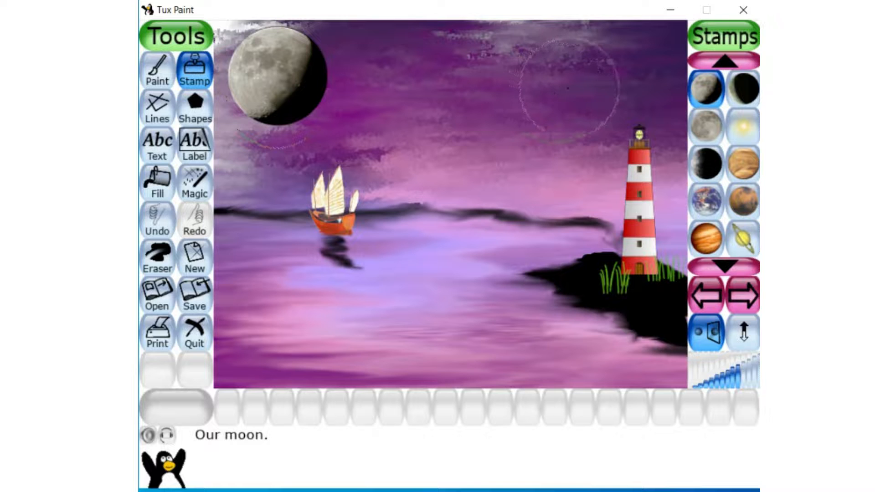
Step: Undo the large moon and stamp it at a smaller size high in the sky, above the ship and slightly to its right
key("ctrl+z")
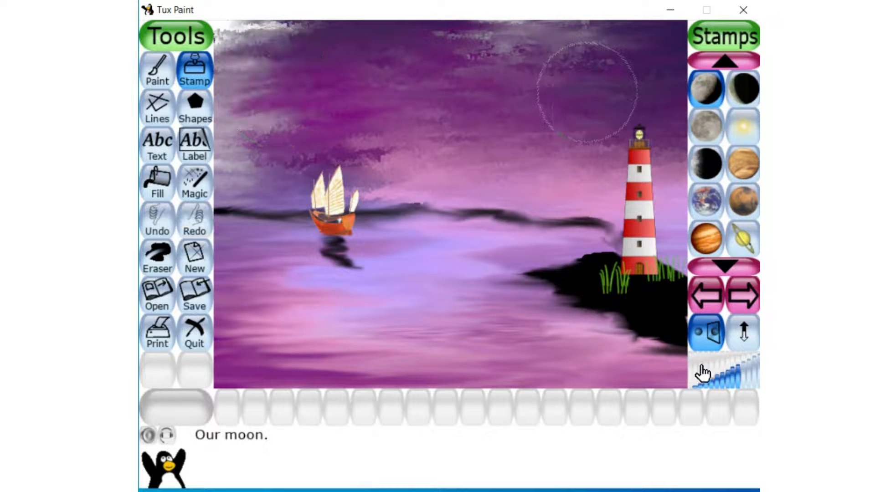
left_click(725, 383)
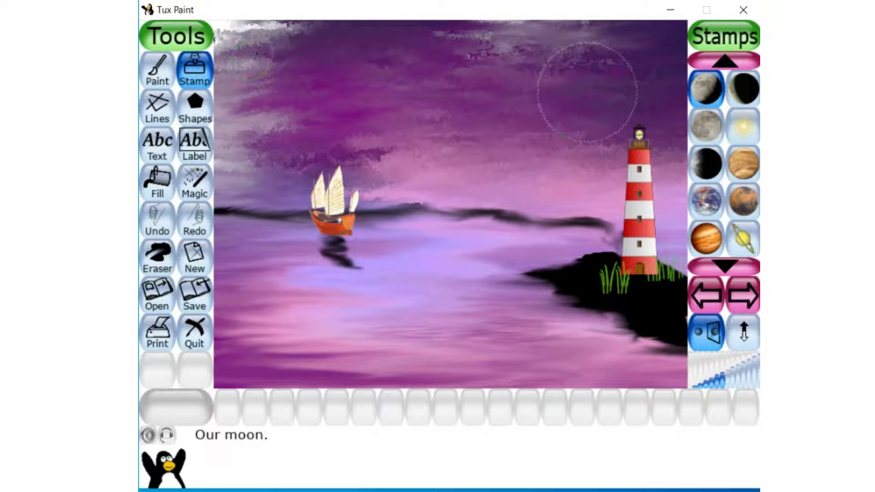
left_click(727, 381)
left_click(359, 51)
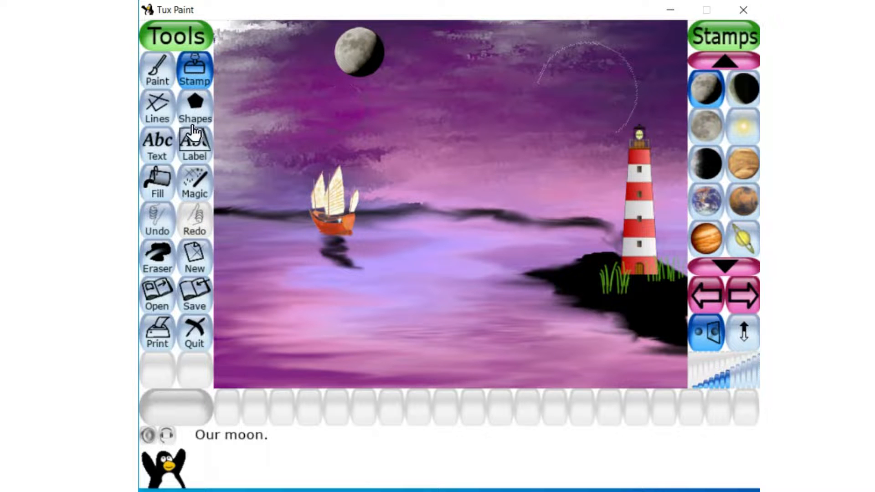
Step: Soften the moon's surface and edges with the Blur magic effect, undoing a blur applied to the ship
left_click(196, 180)
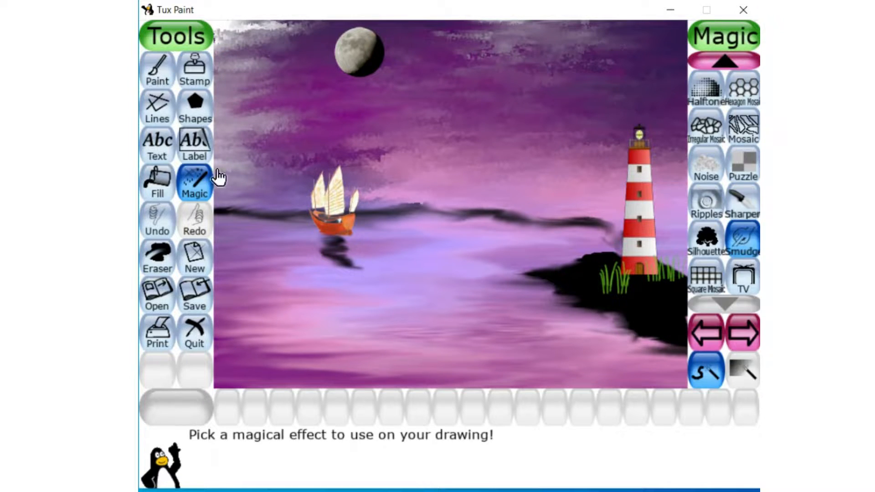
left_click(725, 61)
left_click(725, 64)
left_click(727, 63)
left_click(726, 63)
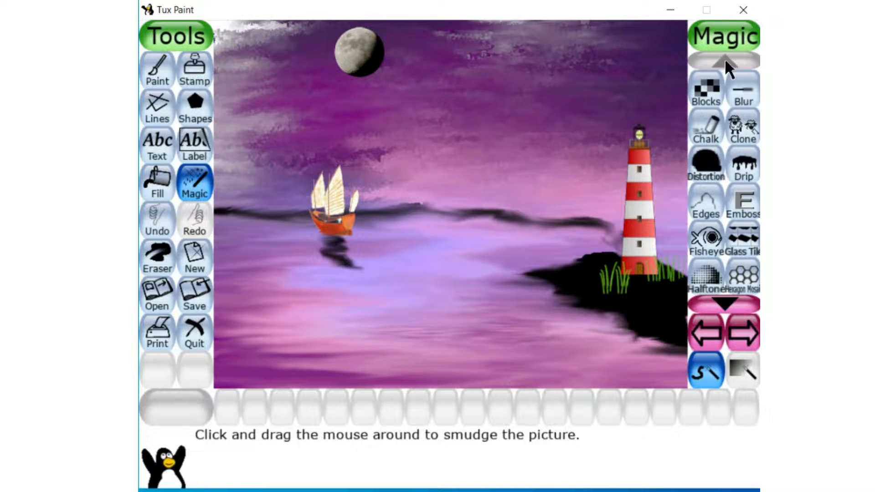
left_click(732, 90)
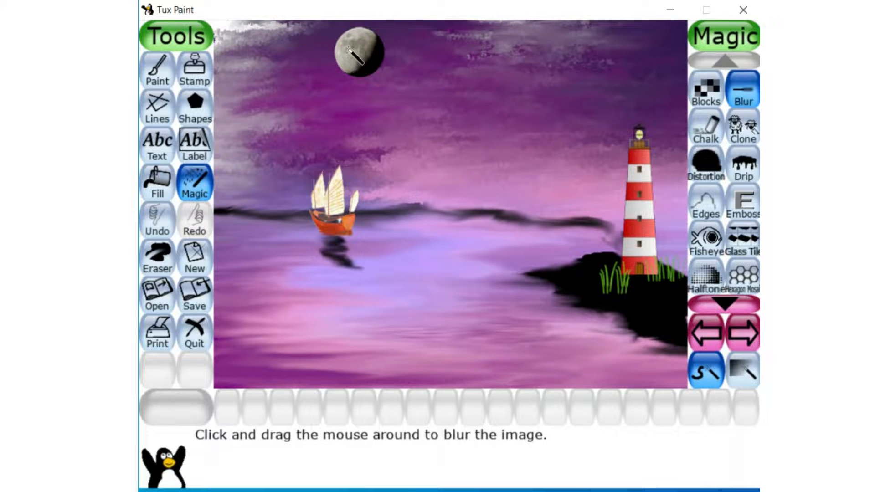
mouse_move(338, 60)
left_mouse_down()
mouse_move(357, 65)
mouse_move(365, 34)
mouse_move(370, 46)
mouse_move(360, 56)
mouse_move(371, 63)
mouse_move(368, 40)
mouse_move(348, 44)
mouse_move(349, 35)
mouse_move(353, 55)
mouse_move(368, 55)
mouse_move(367, 70)
mouse_move(379, 49)
mouse_move(359, 69)
mouse_move(350, 56)
mouse_move(358, 40)
mouse_move(367, 64)
mouse_move(355, 44)
mouse_move(338, 44)
mouse_move(356, 66)
mouse_move(365, 54)
mouse_move(354, 44)
mouse_move(364, 37)
mouse_move(353, 90)
left_mouse_up()
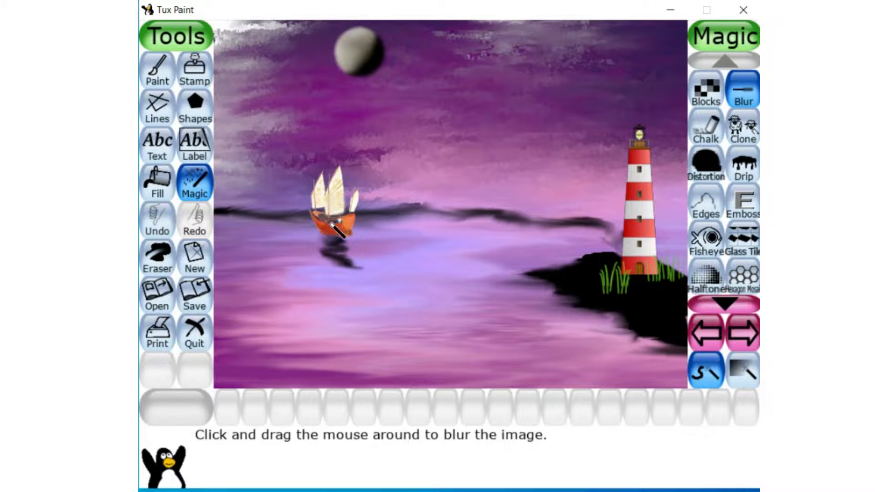
key("ctrl+z")
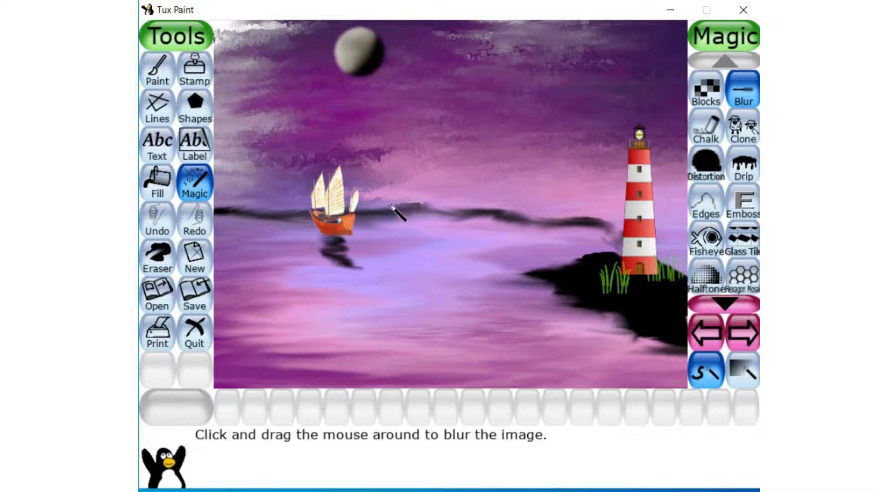
Step: Blur the distant black shoreline between the ship and the headland, and soften the lighthouse up to its lantern
left_click_drag(397, 210, 455, 209)
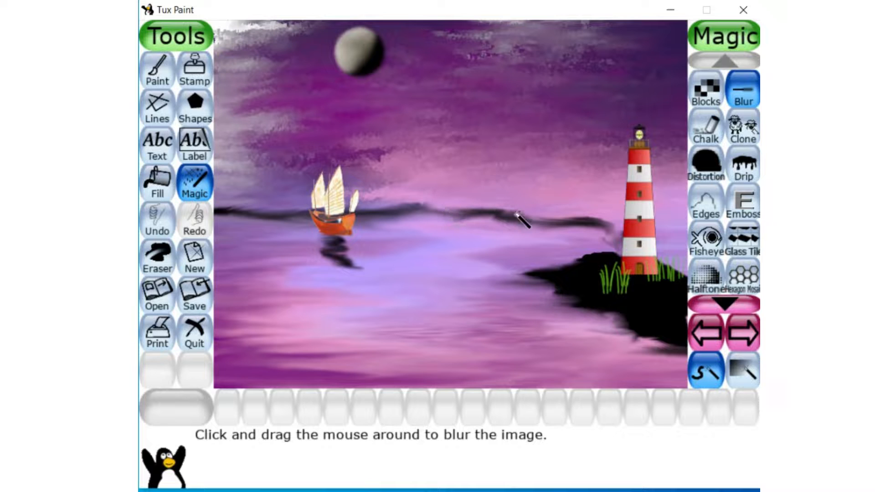
left_click_drag(516, 213, 594, 224)
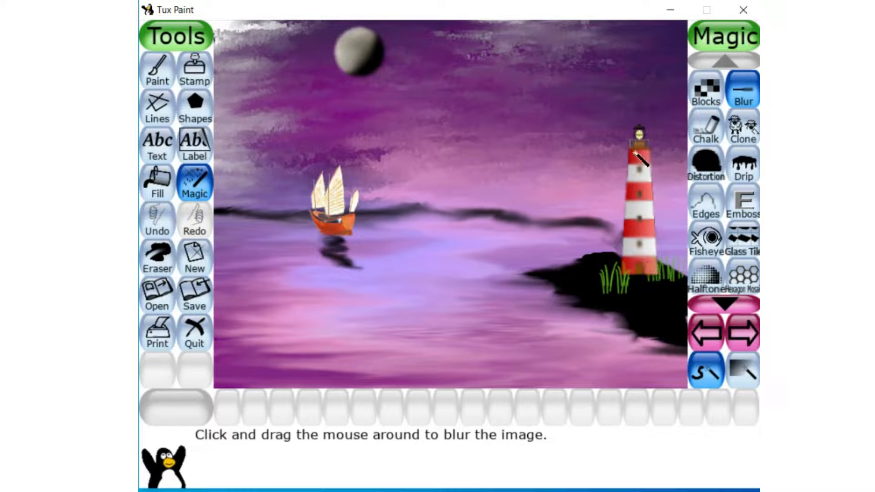
left_click_drag(639, 141, 637, 133)
Step: Smear the moon's left edge and its dark right side into the sky with the Smudge magic effect
left_click(736, 298)
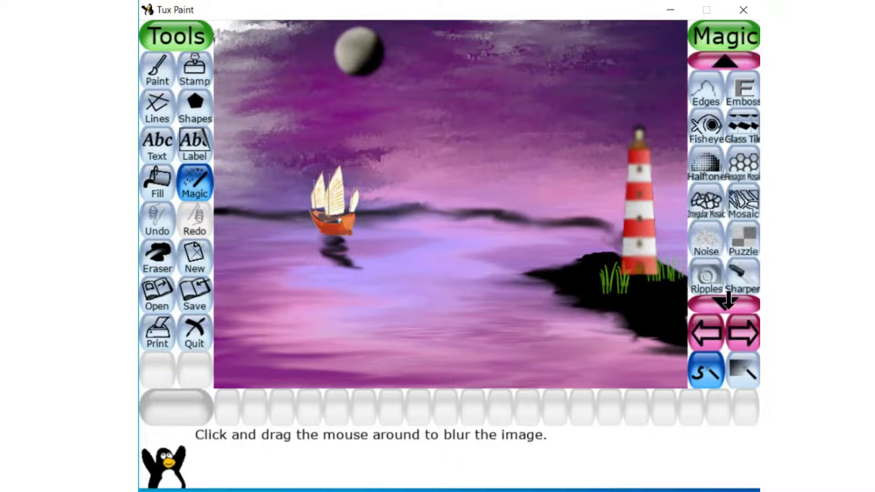
left_click(746, 287)
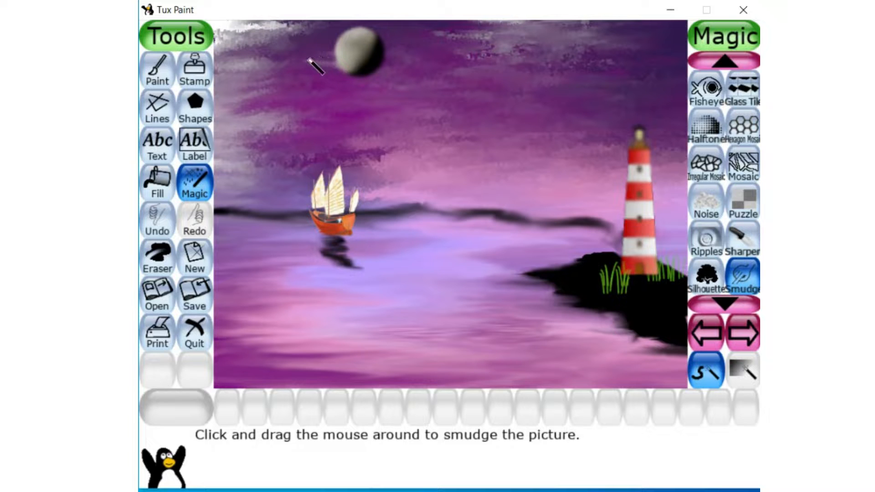
mouse_move(310, 41)
left_mouse_down()
mouse_move(288, 50)
mouse_move(319, 53)
mouse_move(315, 60)
mouse_move(292, 67)
mouse_move(395, 62)
mouse_move(389, 52)
mouse_move(401, 48)
mouse_move(391, 42)
mouse_move(418, 43)
mouse_move(396, 52)
mouse_move(419, 55)
mouse_move(389, 57)
mouse_move(418, 62)
mouse_move(383, 65)
mouse_move(443, 67)
mouse_move(392, 61)
mouse_move(405, 50)
mouse_move(393, 49)
mouse_move(412, 60)
mouse_move(391, 53)
left_mouse_up()
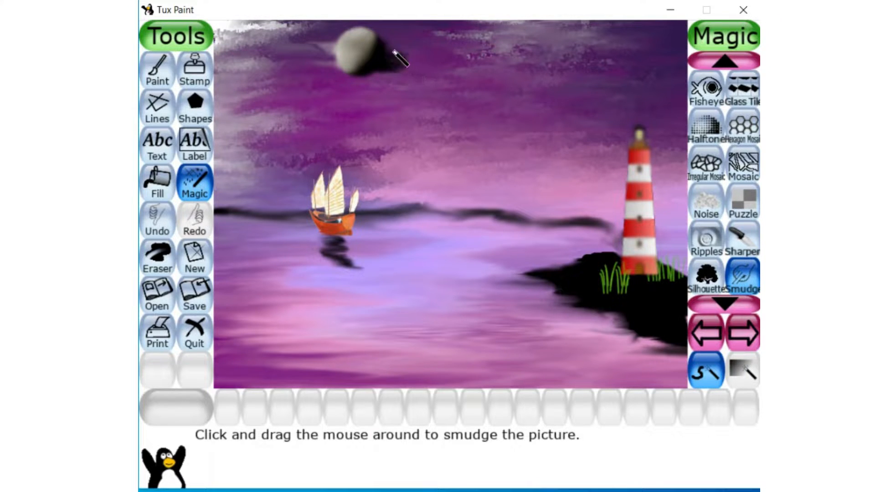
Step: Texture the dark smudge around the moon's shaded side and the nearby sky with the Chalk magic effect, undoing the first attempt
left_click(710, 63)
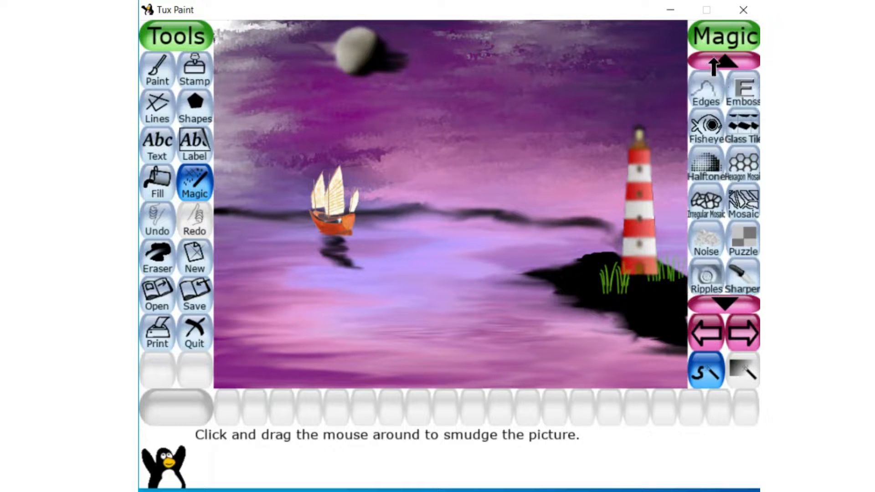
left_click(714, 64)
left_click(700, 124)
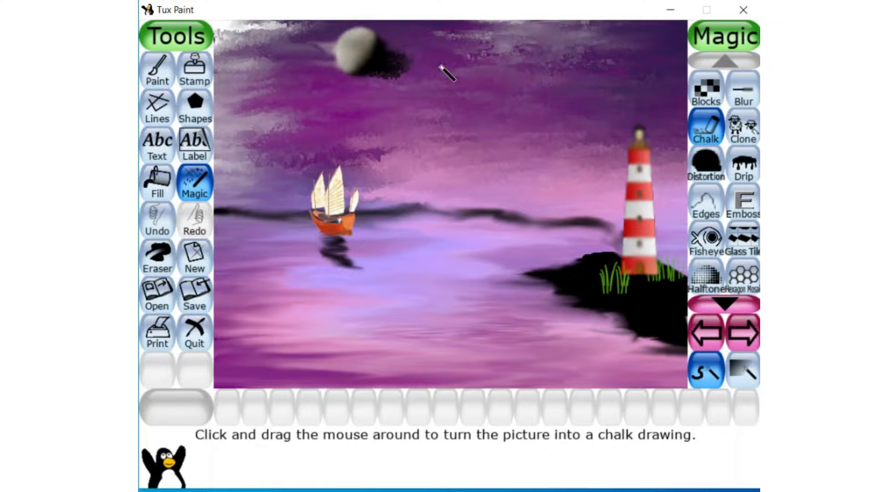
key("ctrl+z")
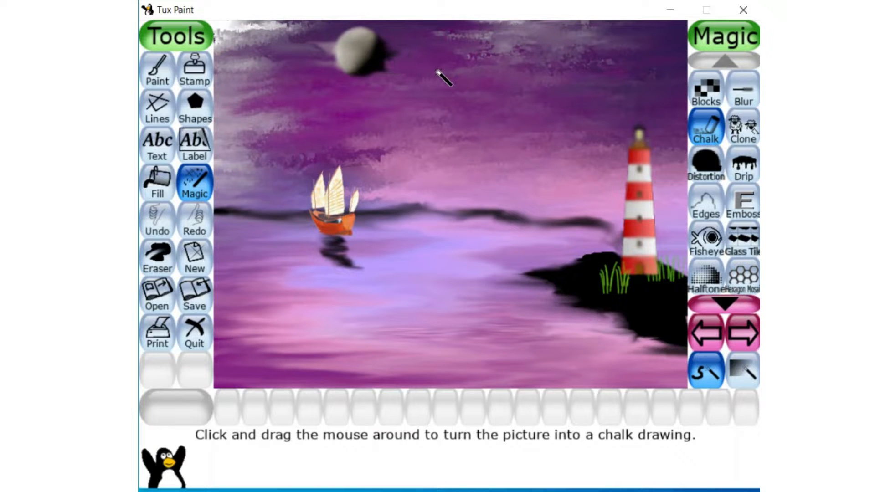
mouse_move(437, 71)
left_mouse_down()
mouse_move(392, 67)
mouse_move(405, 54)
mouse_move(399, 51)
mouse_move(380, 77)
mouse_move(396, 43)
mouse_move(412, 58)
mouse_move(376, 80)
mouse_move(397, 73)
mouse_move(400, 45)
left_mouse_up()
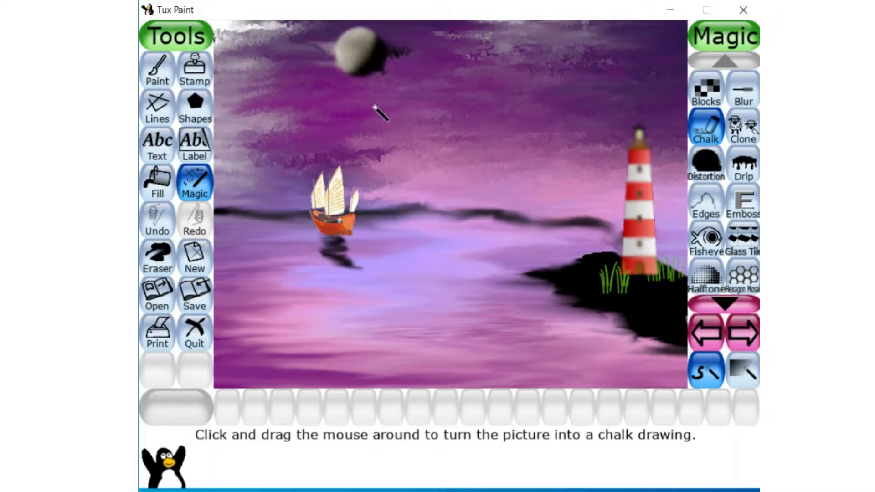
mouse_move(356, 82)
left_mouse_down()
mouse_move(382, 77)
mouse_move(397, 39)
left_mouse_up()
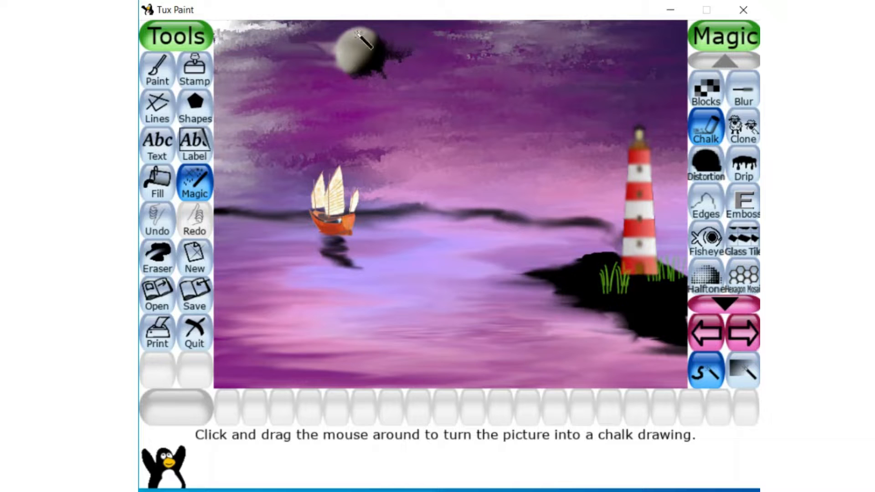
left_click_drag(309, 51, 321, 57)
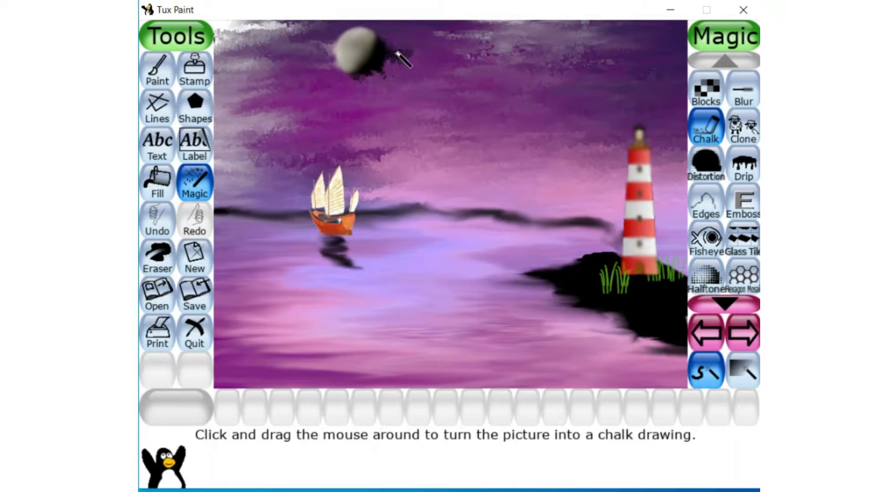
mouse_move(412, 62)
left_mouse_down()
mouse_move(427, 70)
mouse_move(421, 80)
mouse_move(381, 83)
mouse_move(435, 78)
mouse_move(421, 65)
mouse_move(429, 53)
mouse_move(405, 51)
mouse_move(397, 70)
mouse_move(431, 57)
left_mouse_up()
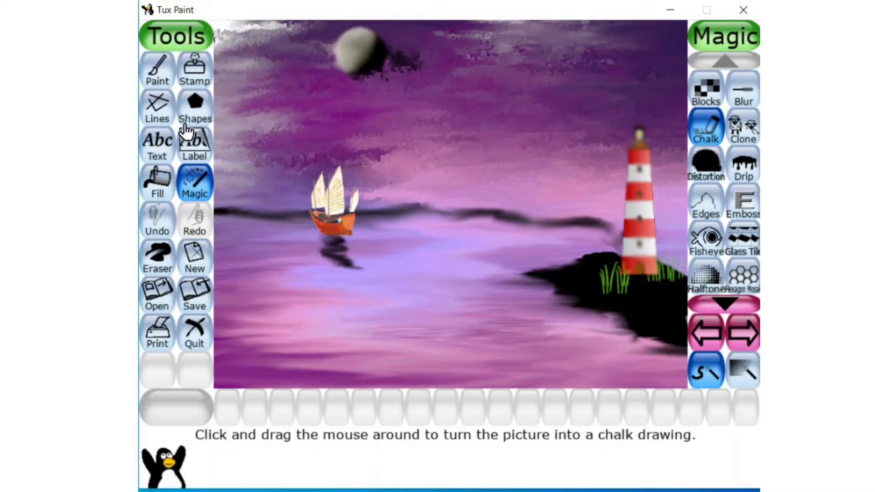
Step: Add the first white stars beside the moon and in mid-sky, using the Lines tool with the animated sparkle brush
left_click(202, 109)
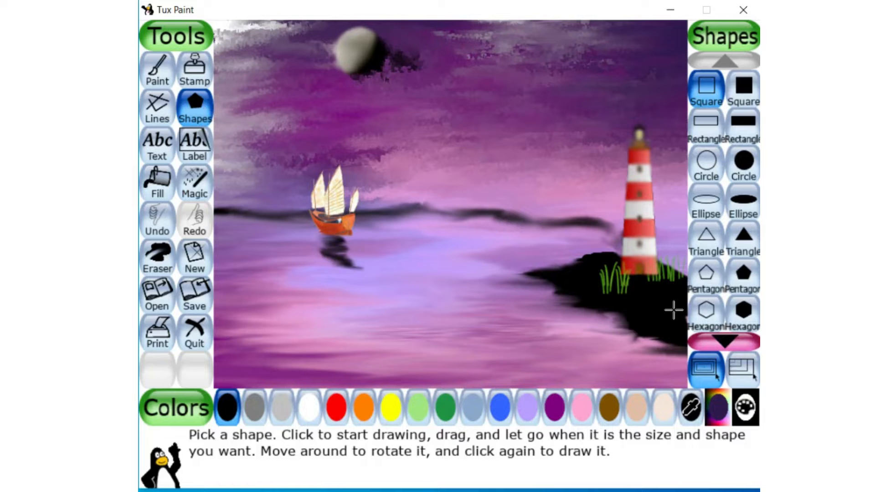
scroll(725, 338, "down", 3)
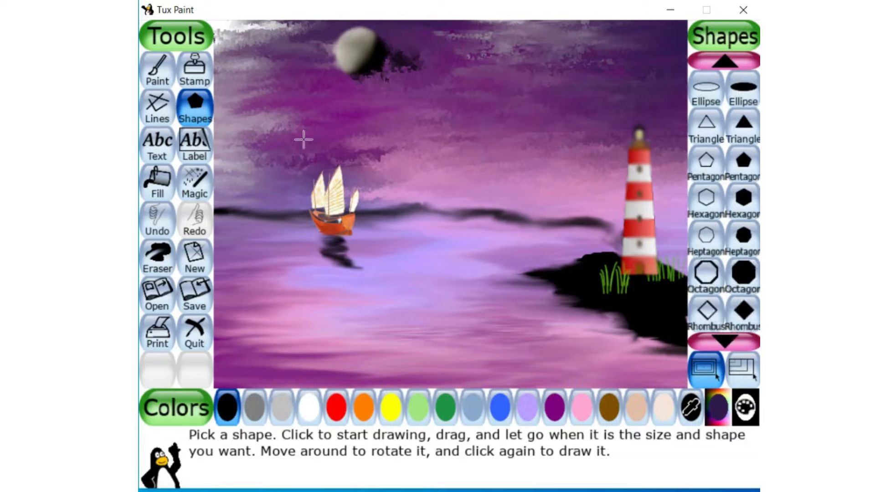
left_click(155, 111)
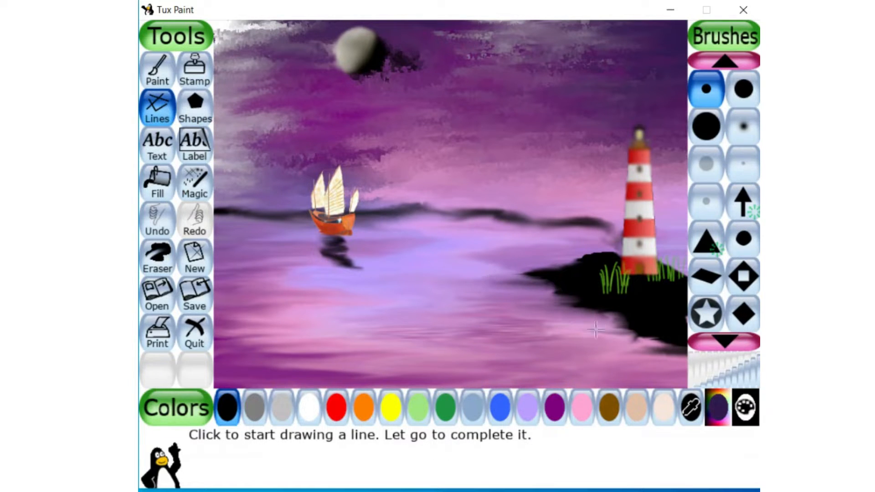
scroll(725, 337, "down", 5)
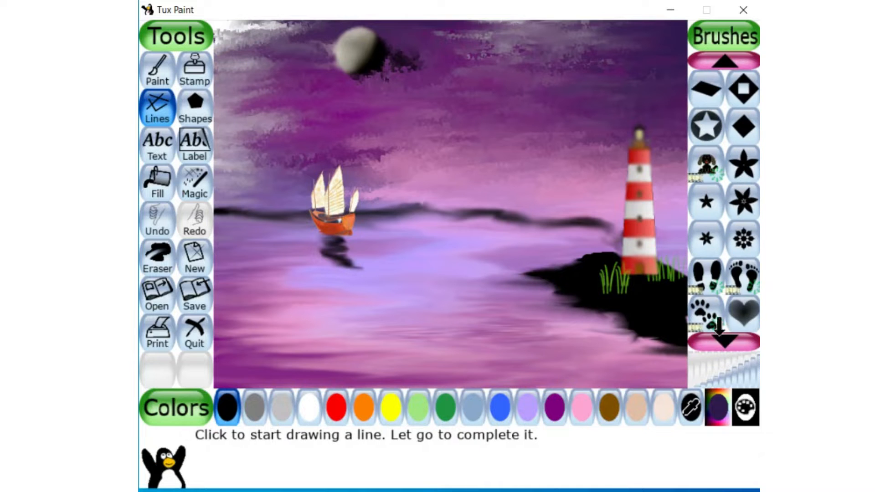
scroll(722, 335, "down", 9)
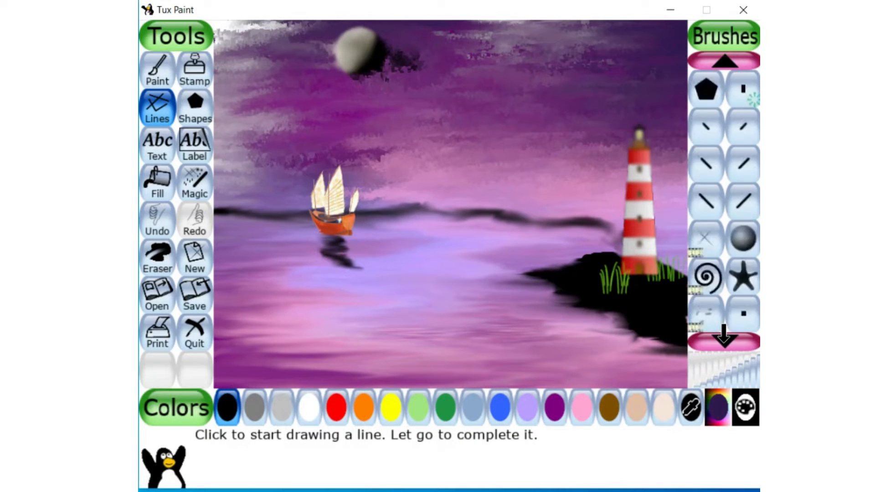
left_click(706, 130)
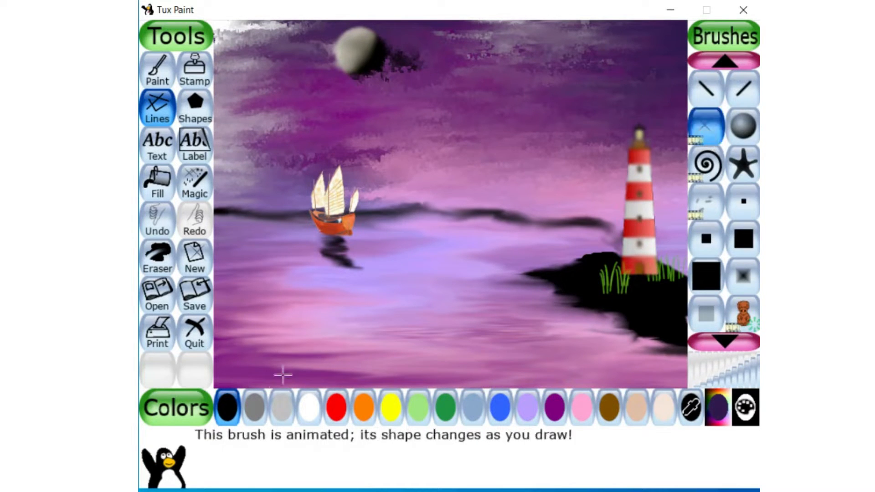
left_click(307, 405)
left_click_drag(472, 98, 482, 107)
left_click(407, 55)
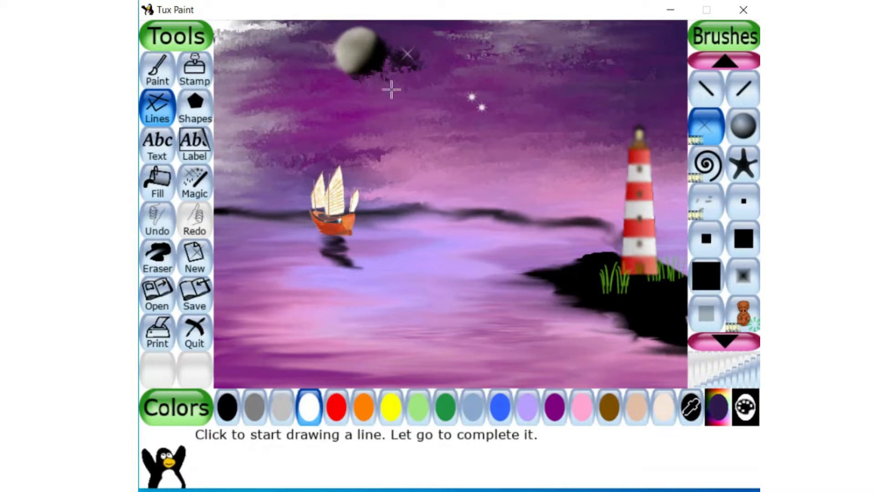
left_click_drag(388, 80, 393, 82)
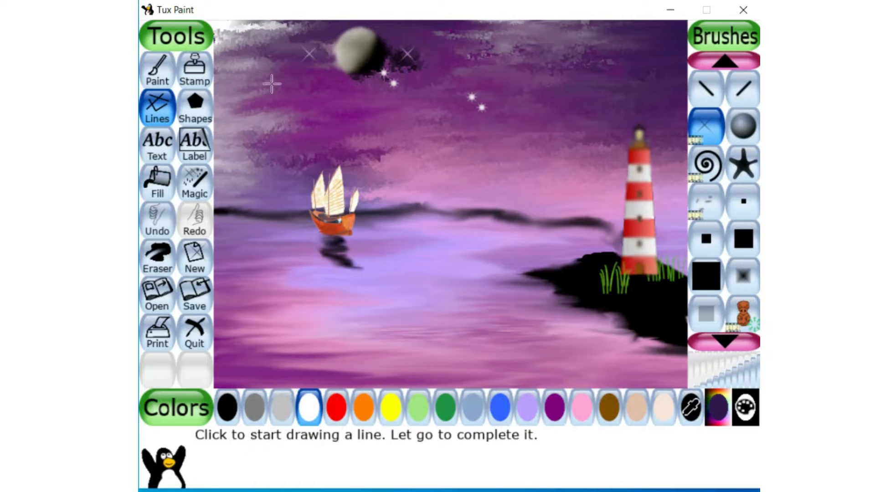
Step: Scatter more white sparkle stars along the top of the sky, above the lighthouse and between it and the moon
left_click_drag(271, 84, 265, 38)
left_click(370, 40)
left_click(477, 35)
left_click(567, 31)
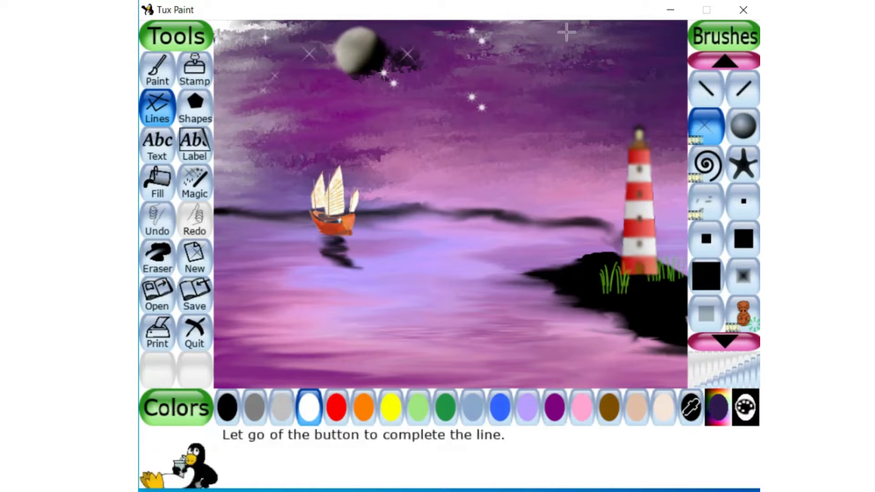
left_click(572, 97)
left_click(540, 38)
left_click(662, 52)
left_click_drag(633, 79, 635, 82)
left_click(621, 38)
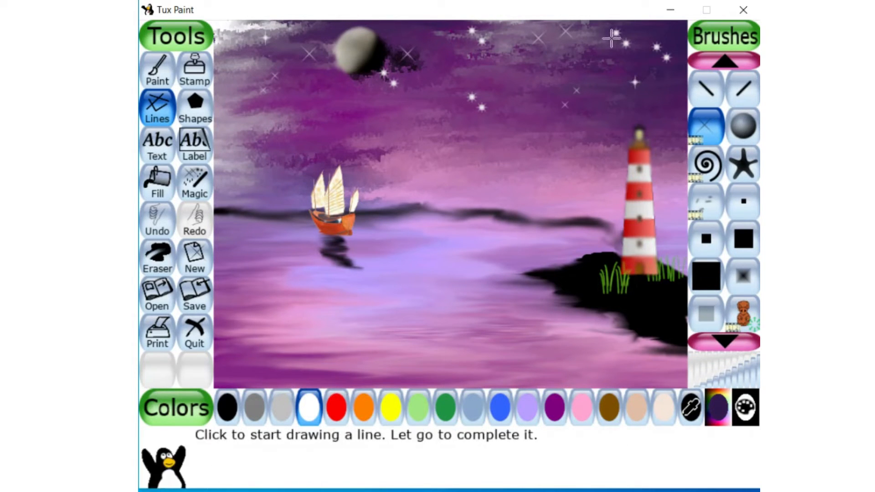
left_click(574, 62)
left_click(537, 74)
left_click(494, 74)
left_click(430, 34)
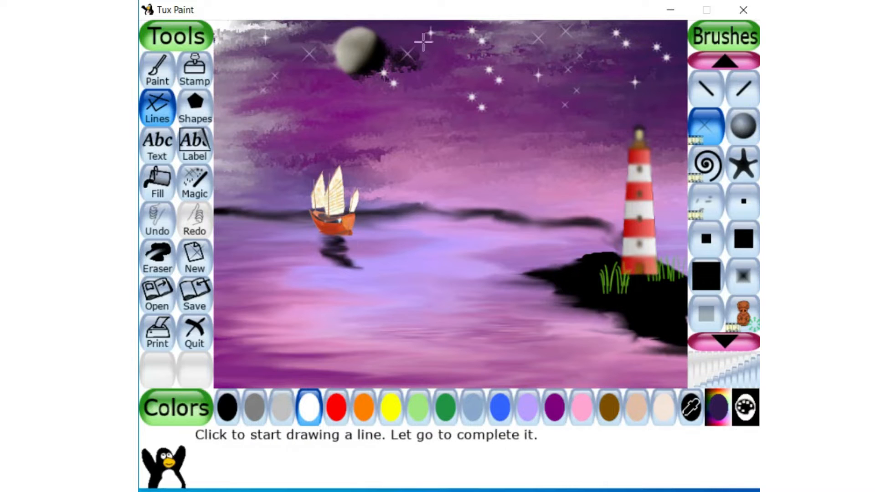
Step: Fill the sky below and to the left of the moon with additional white sparkle stars
left_click(405, 92)
left_click(329, 101)
left_click(283, 91)
left_click_drag(283, 90, 284, 90)
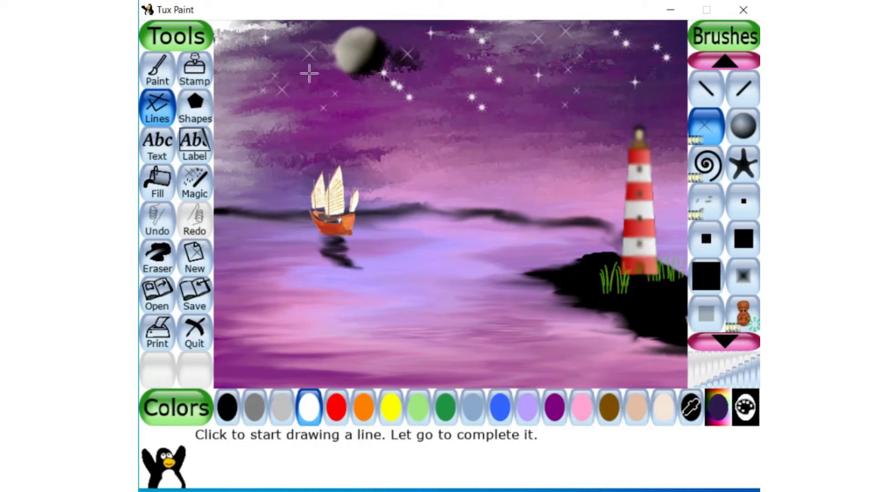
left_click(264, 111)
left_click(230, 63)
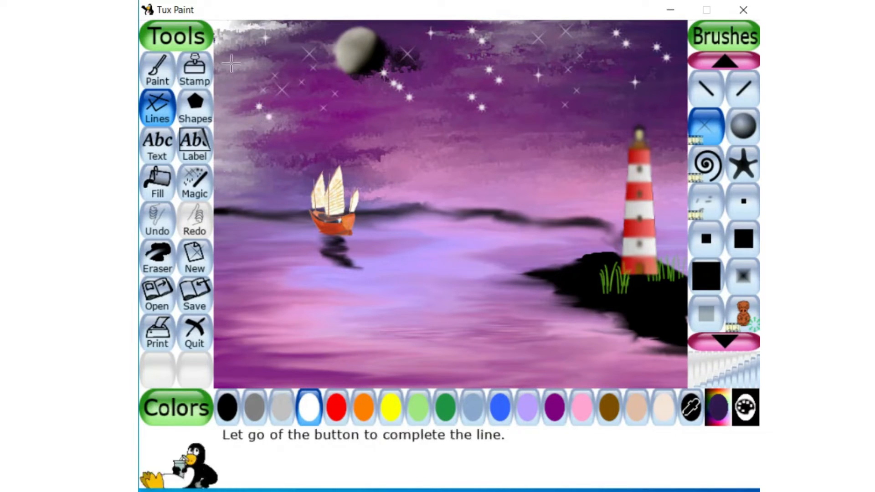
left_click(275, 57)
left_click(299, 76)
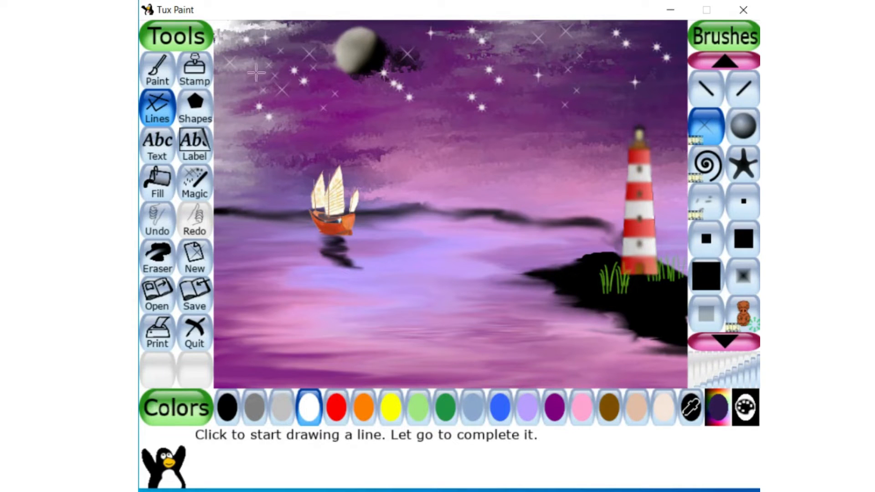
left_click(238, 87)
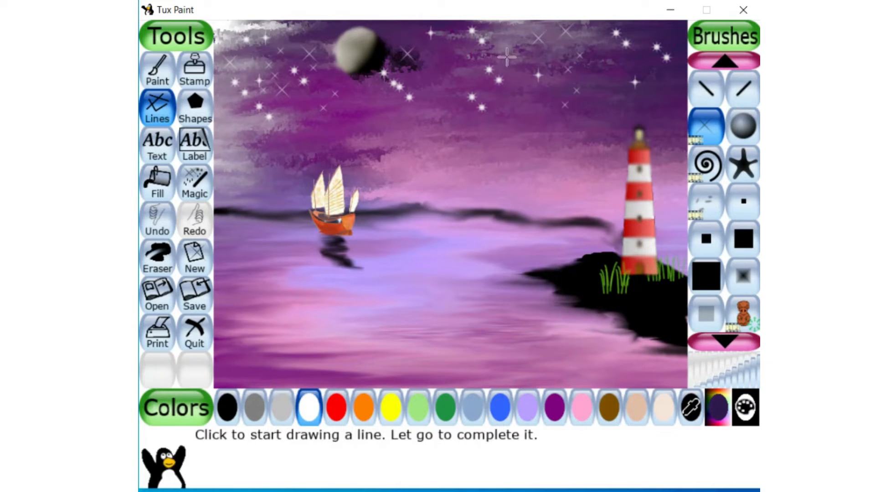
Step: Add the last white sparkle stars around the lighthouse top, across the lower middle sky and above the sailing ship
left_click(616, 81)
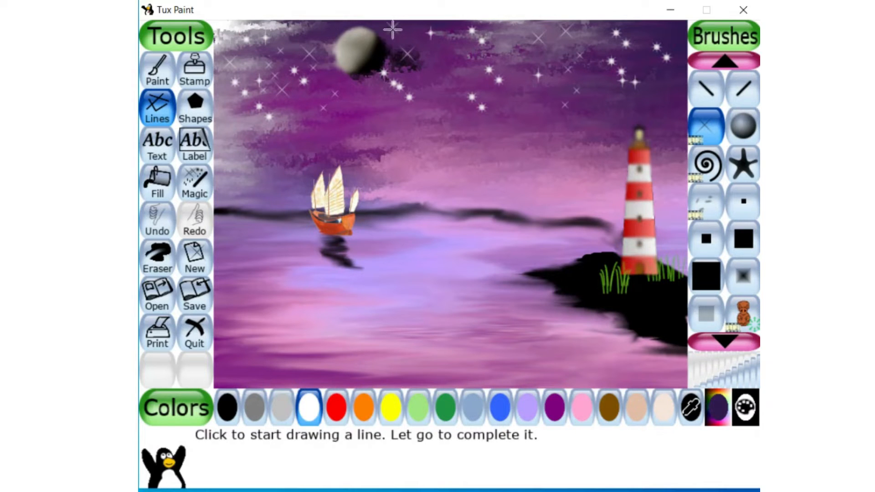
left_click(570, 150)
left_click(479, 119)
left_click(402, 146)
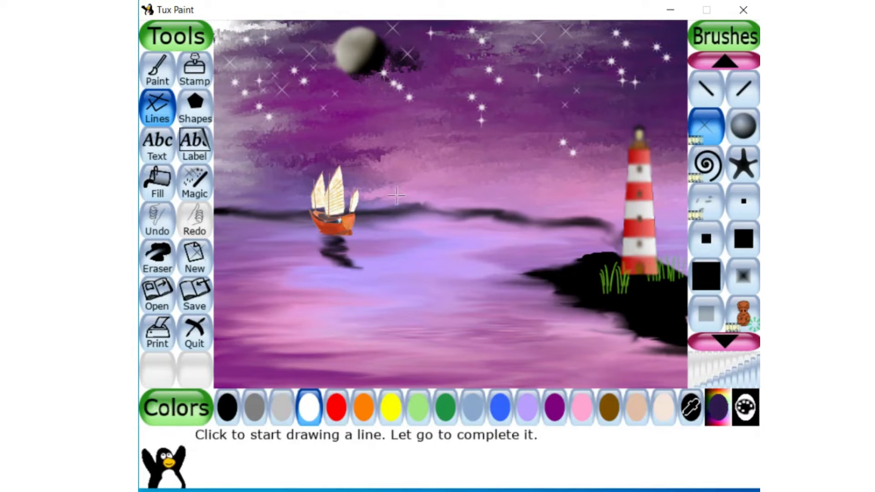
left_click(657, 108)
left_click(353, 130)
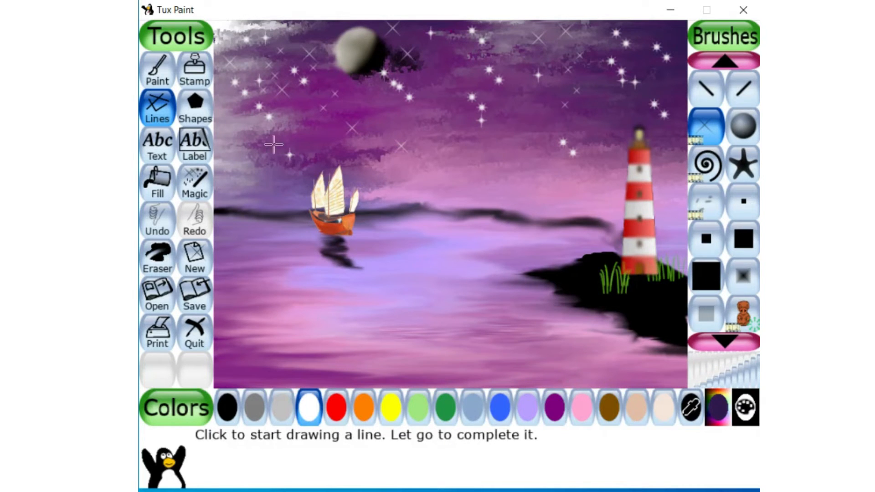
left_click(311, 141)
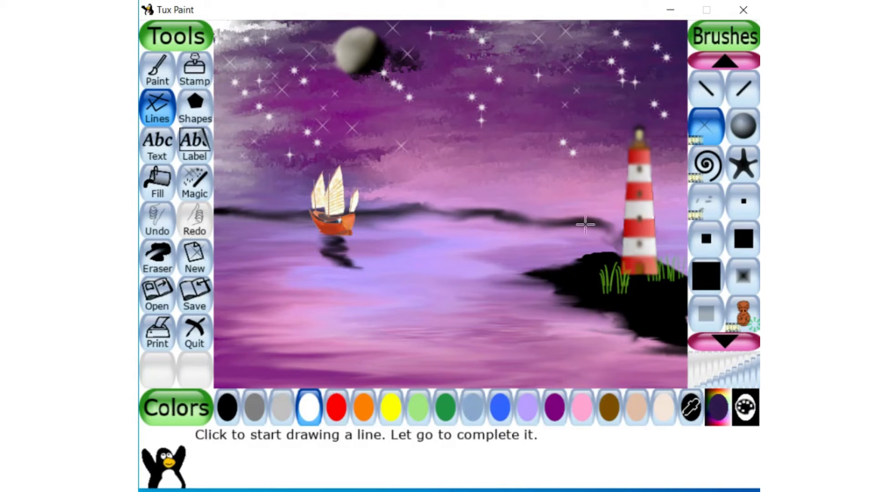
Step: Save the finished seascape as a new file instead of replacing the old picture
left_click(190, 292)
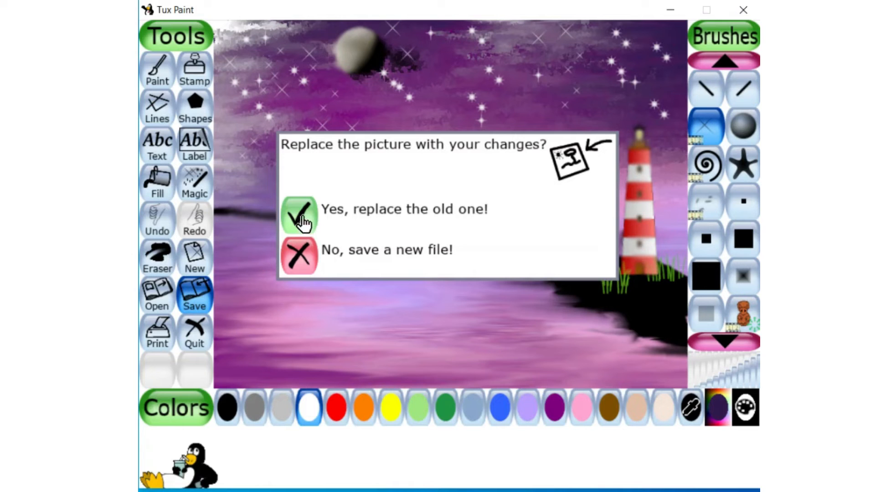
left_click(295, 254)
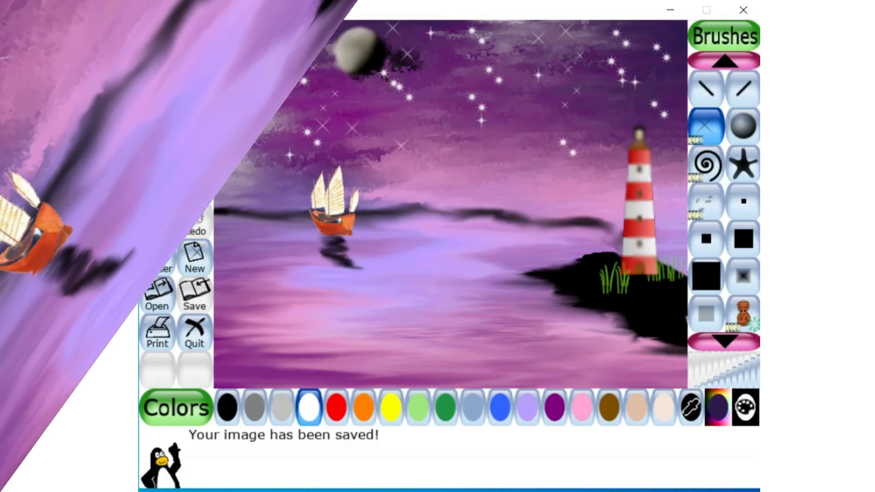